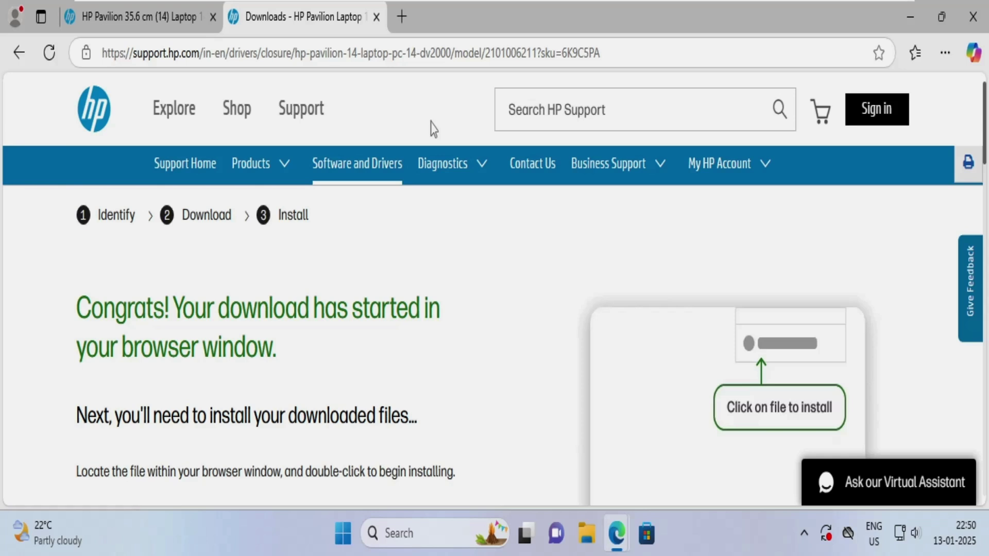
# Switch to the HP Pavilion product page, then return to the HP support downloads page
pyautogui.click(125, 17)
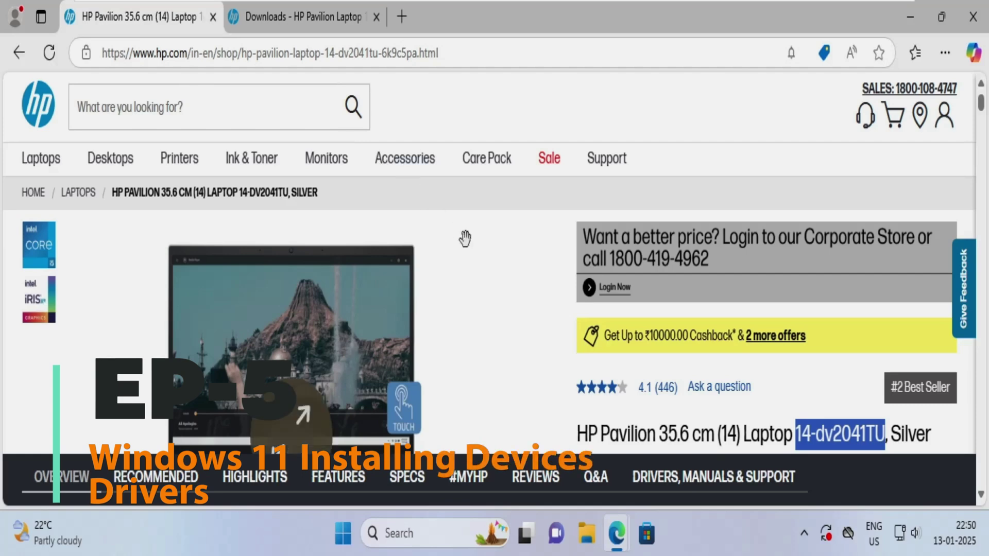
pyautogui.click(304, 17)
pyautogui.moveTo(438, 168)
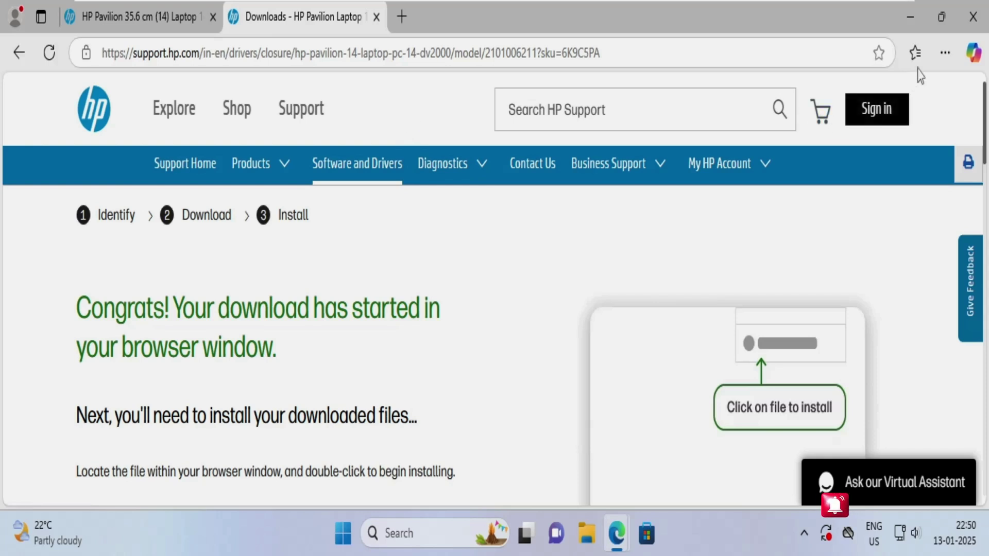
# Show Edge's recent downloads and open their folder in File Explorer, clearing the sp148422 selection
pyautogui.click(945, 54)
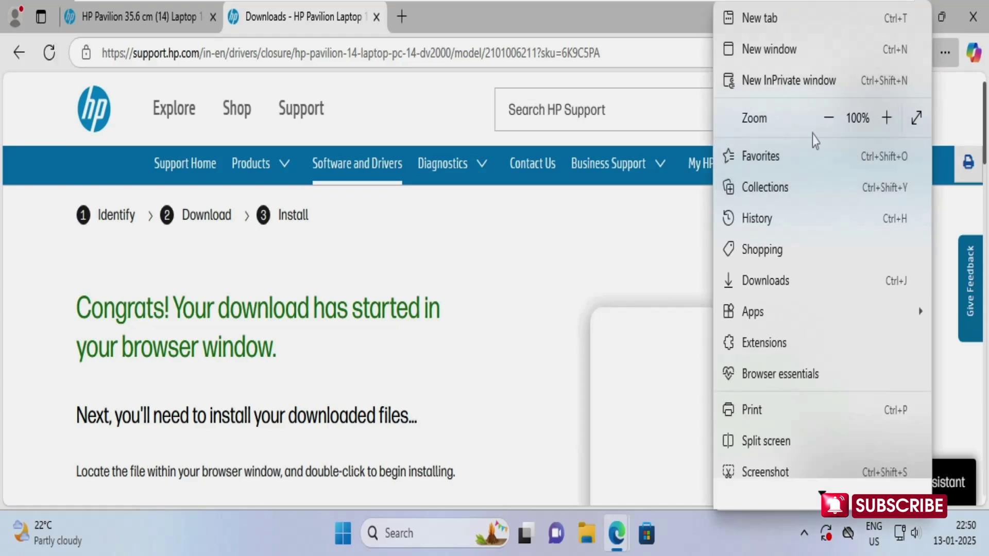
pyautogui.click(649, 92)
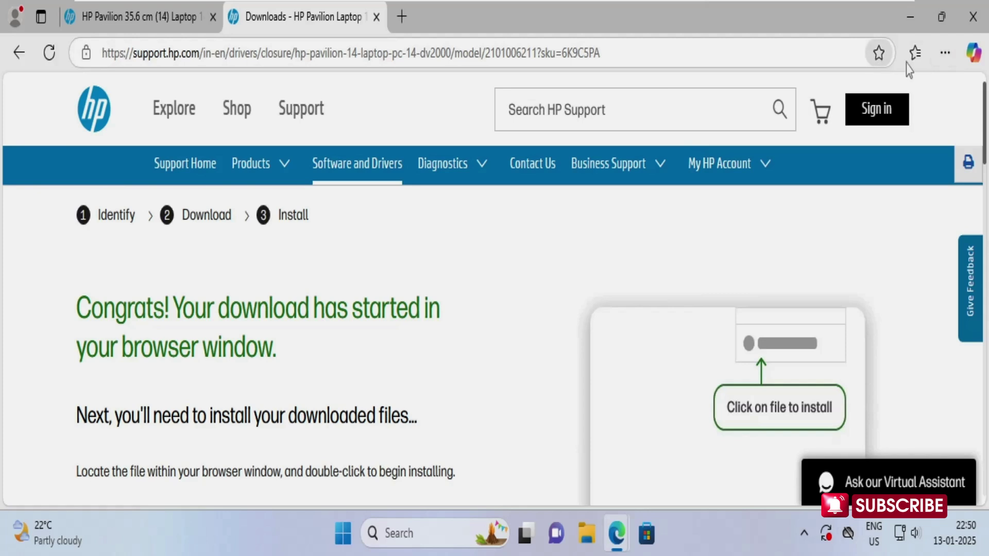
pyautogui.click(945, 53)
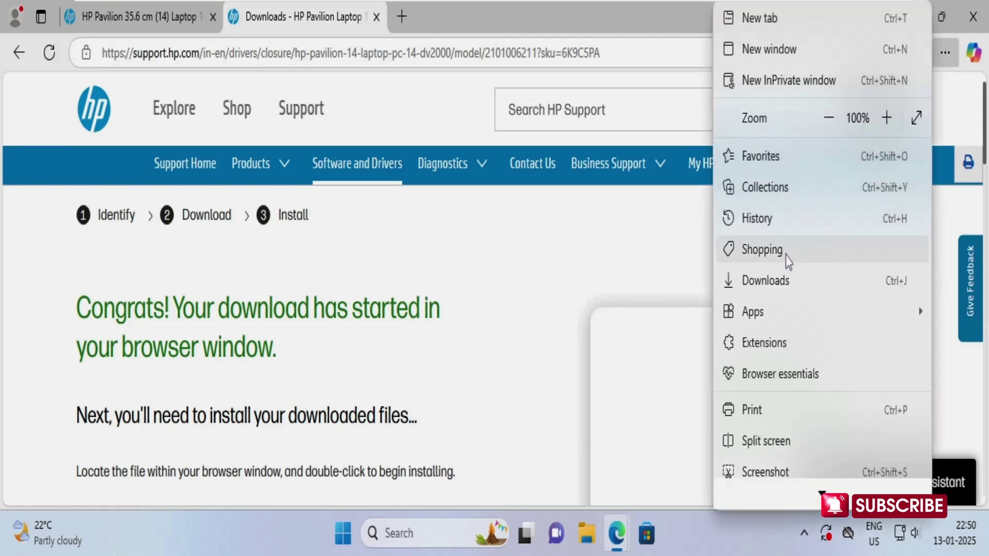
pyautogui.click(773, 281)
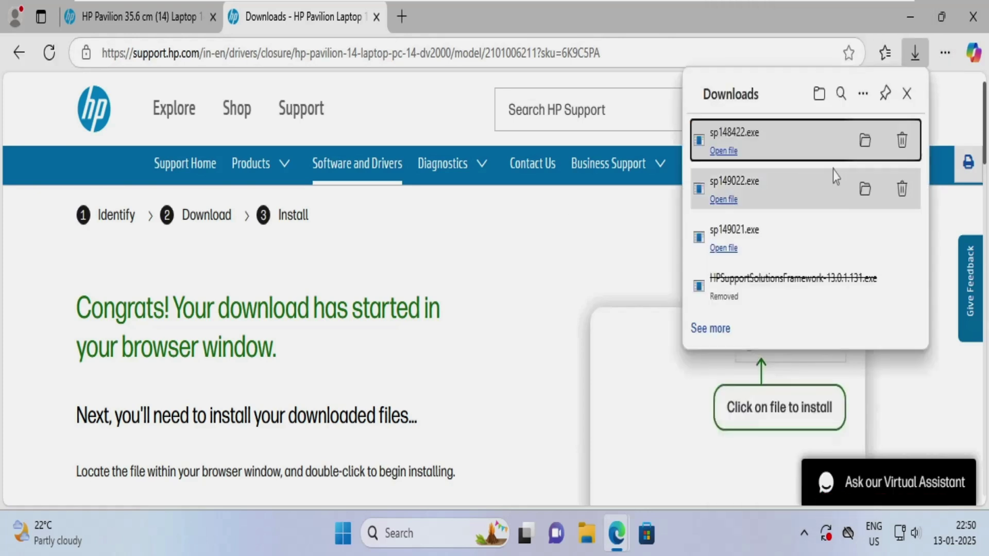
pyautogui.moveTo(470, 183)
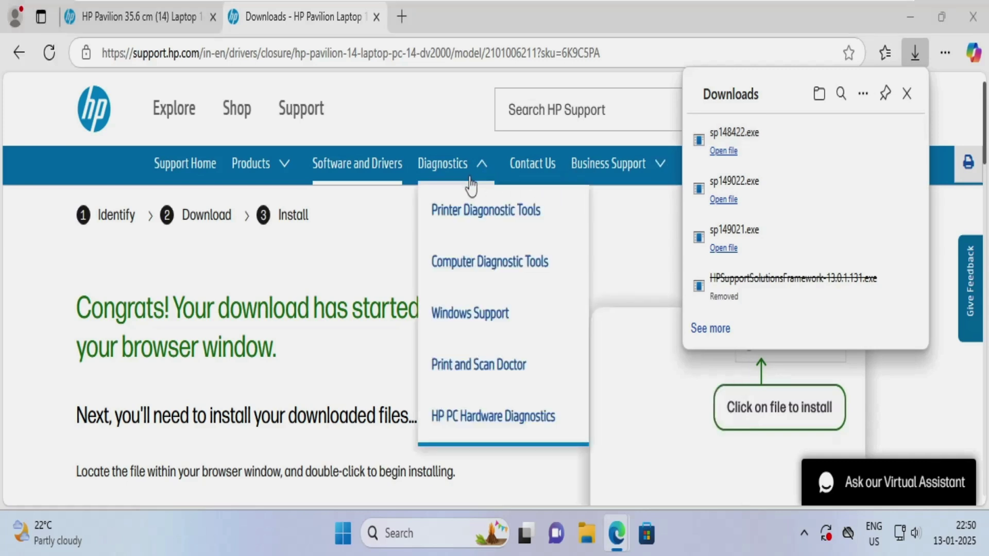
pyautogui.click(393, 247)
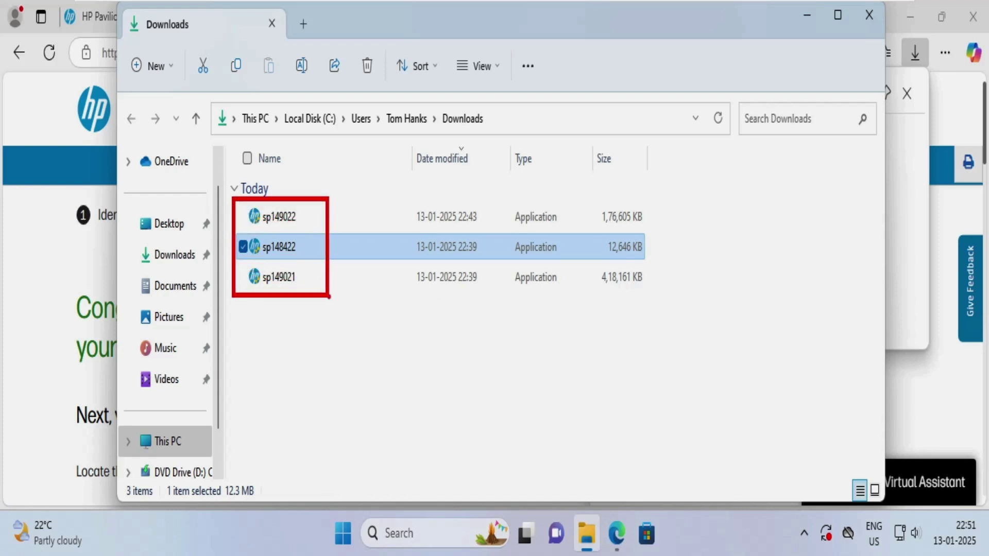
pyautogui.click(331, 322)
# Launch sp149022, approve the UAC prompt and accept the licence to reach the save location page
pyautogui.doubleClick(288, 227)
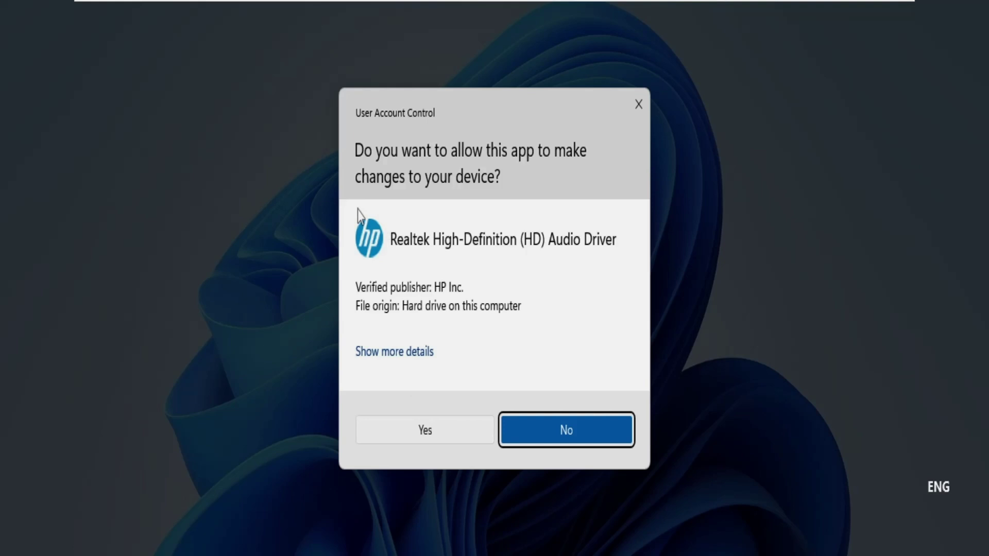
pyautogui.click(440, 424)
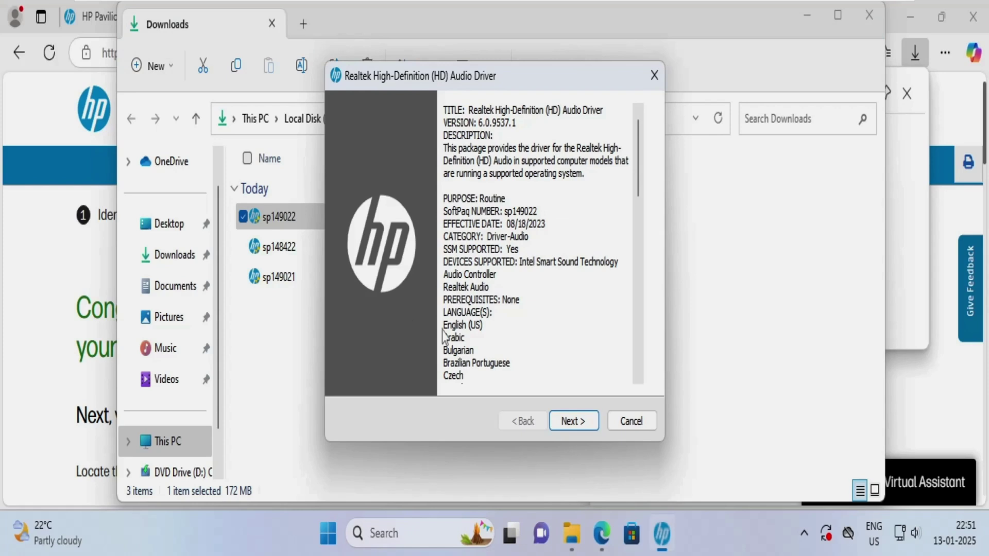
pyautogui.click(571, 421)
pyautogui.click(456, 354)
pyautogui.click(575, 421)
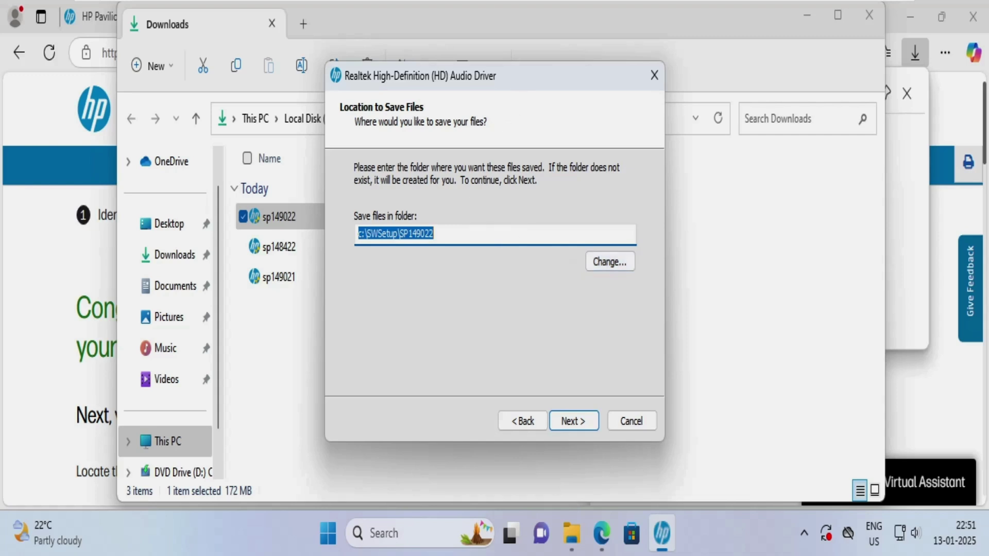
# Paste the Downloads path as the save folder, extract into HP PAVILION, and bring Downloads back
pyautogui.moveTo(519, 77); pyautogui.dragTo(549, 164)
pyautogui.click(526, 118)
pyautogui.hotkey('ctrl', 'c')
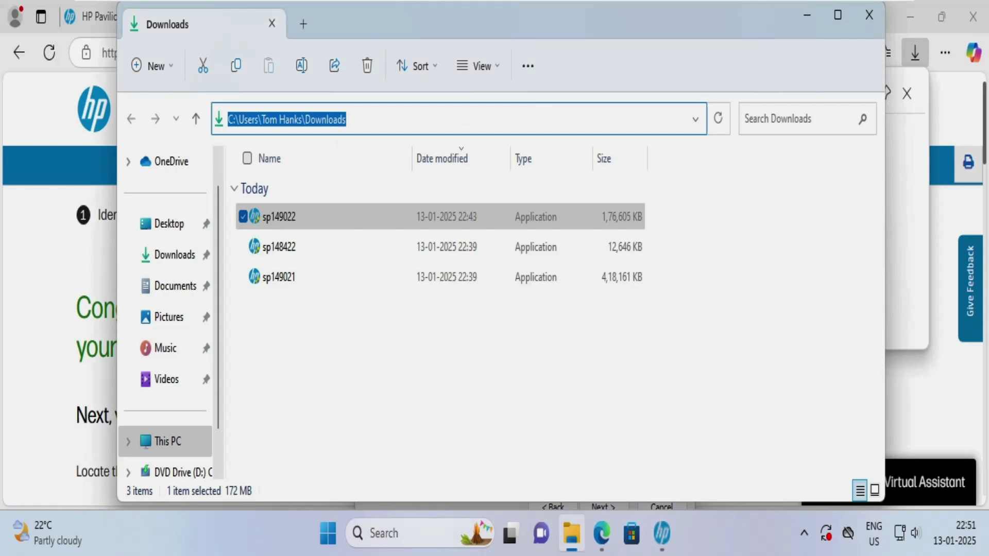
pyautogui.click(569, 533)
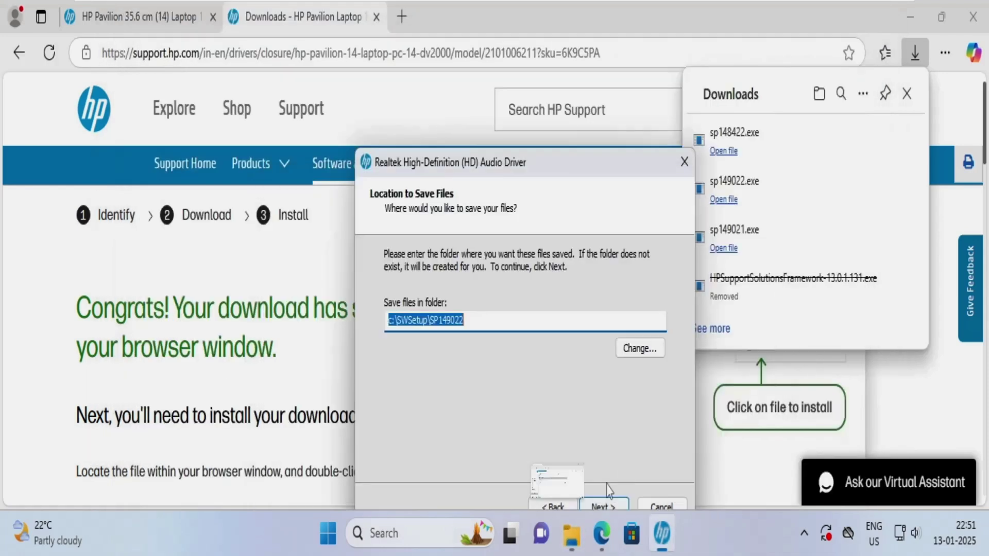
pyautogui.hotkey('ctrl', 'v')
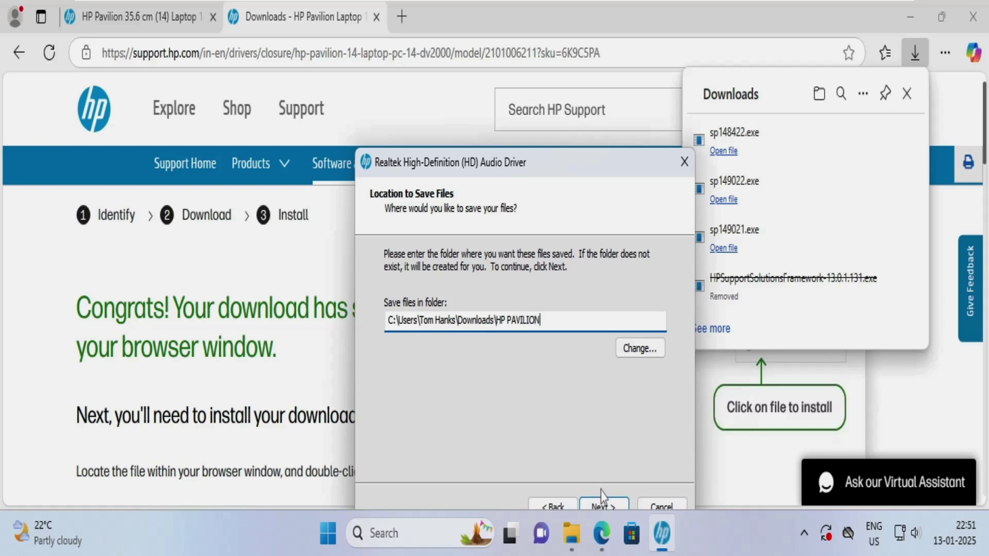
pyautogui.click(604, 505)
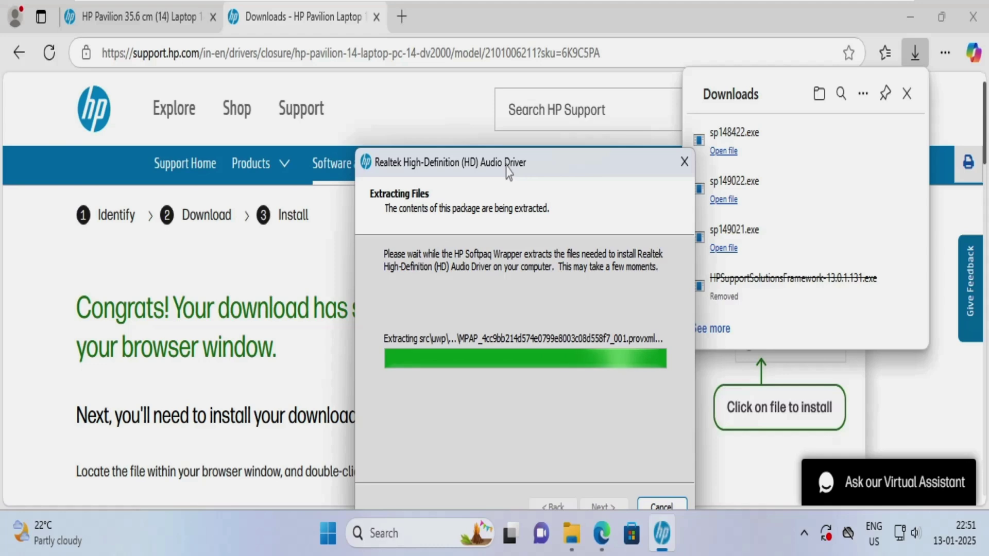
pyautogui.moveTo(506, 170); pyautogui.dragTo(462, 142)
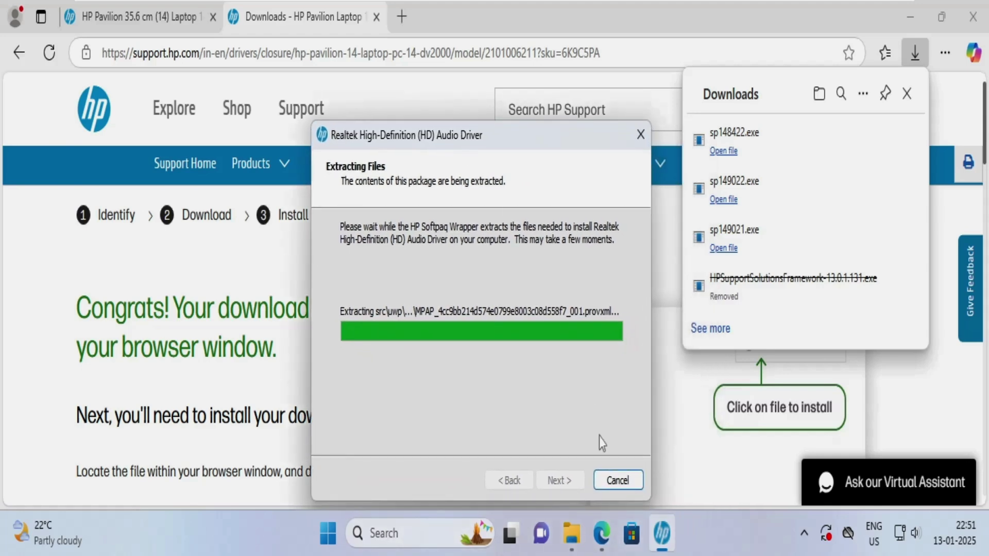
pyautogui.click(572, 535)
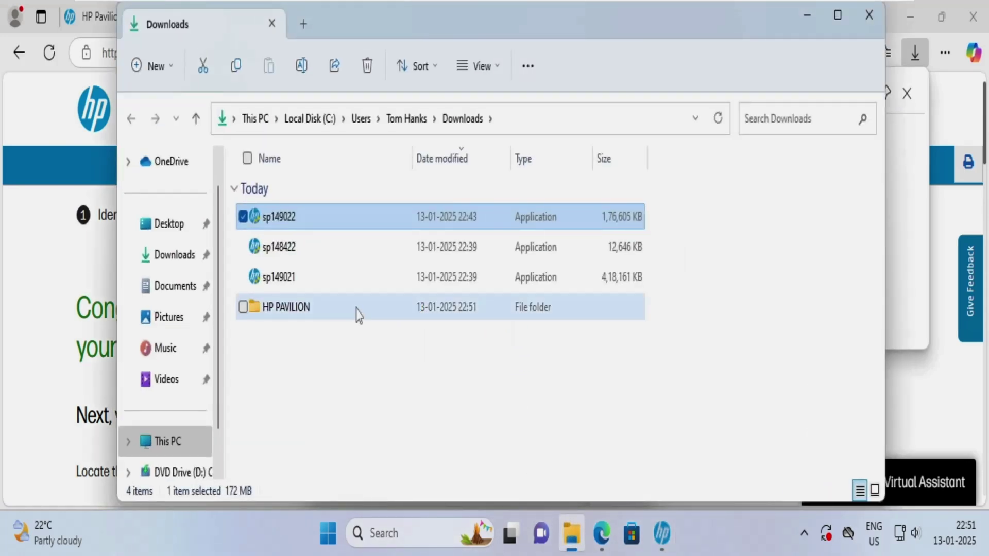
# Open the HP PAVILION folder, run HPUP as administrator, and go back to Downloads
pyautogui.doubleClick(338, 315)
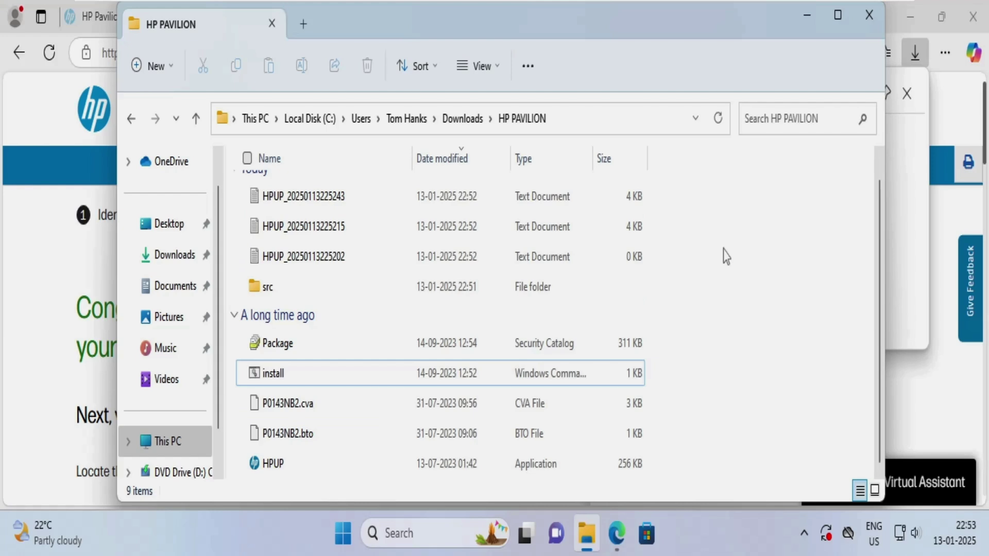
pyautogui.click(284, 470)
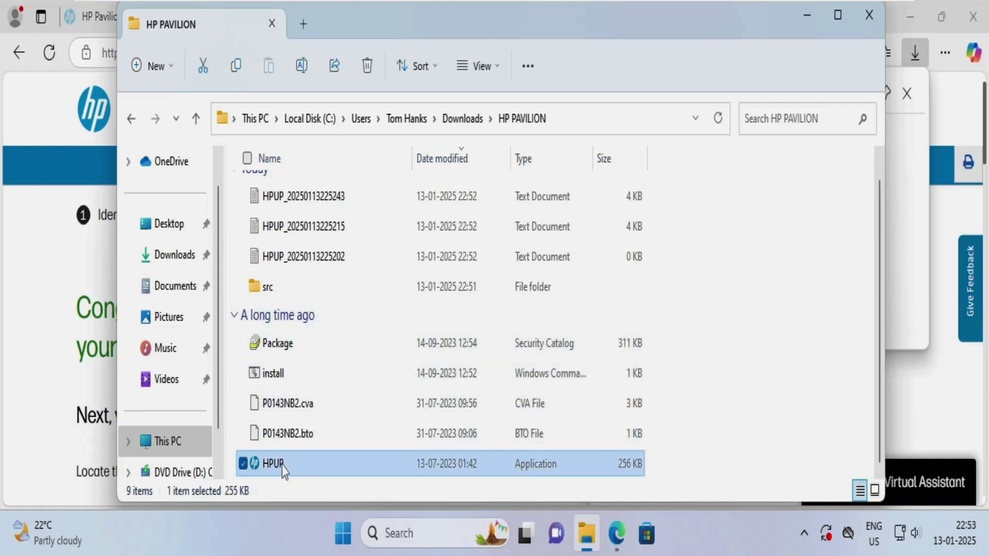
pyautogui.rightClick(284, 470)
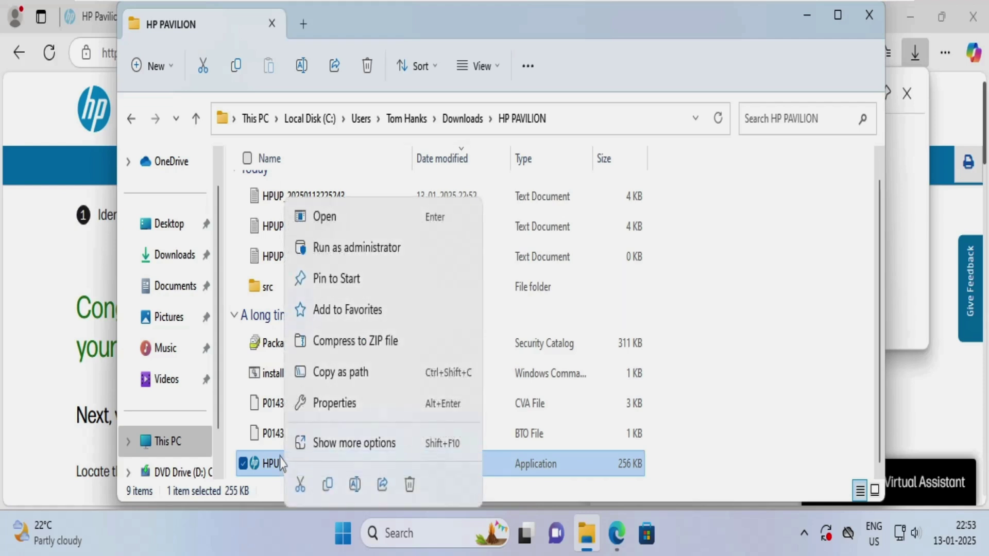
pyautogui.click(366, 249)
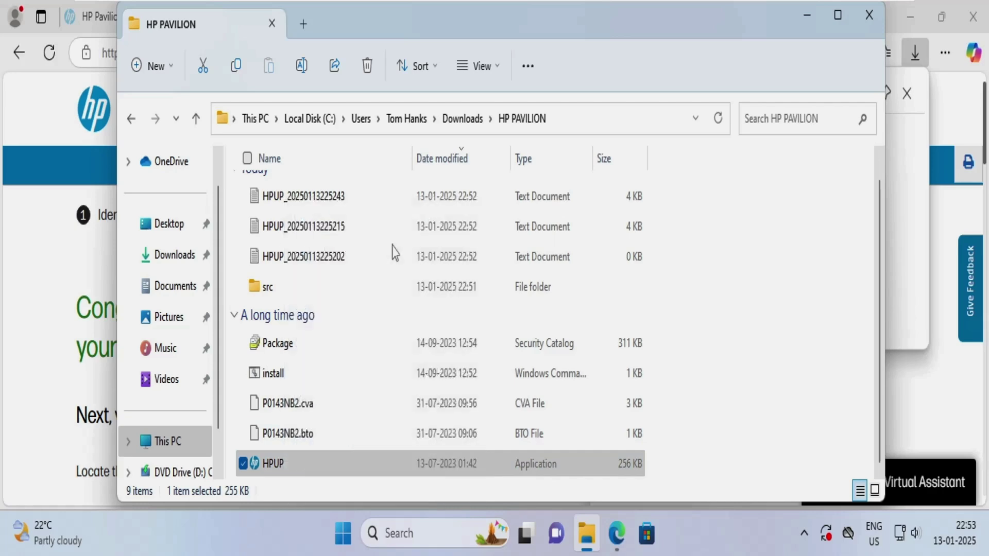
pyautogui.click(442, 432)
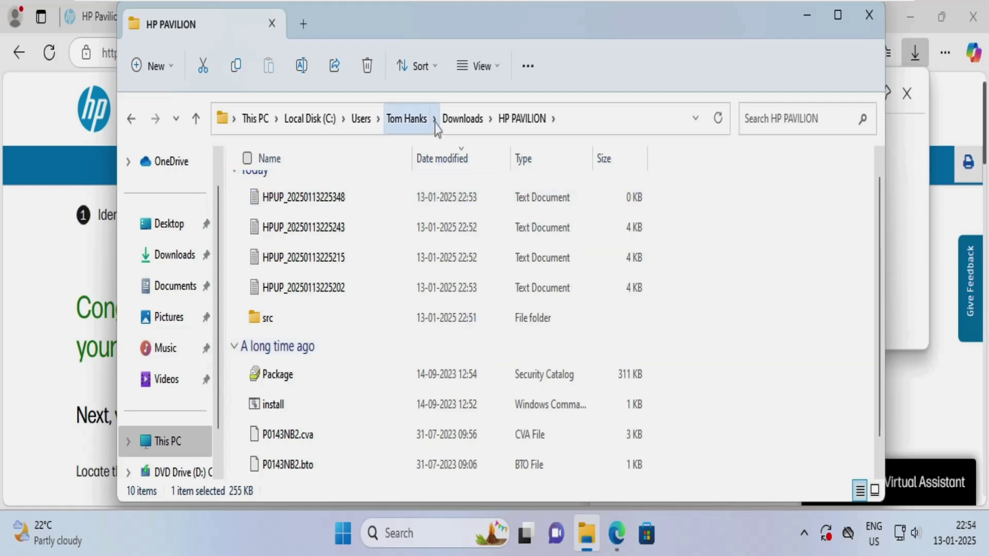
pyautogui.click(453, 128)
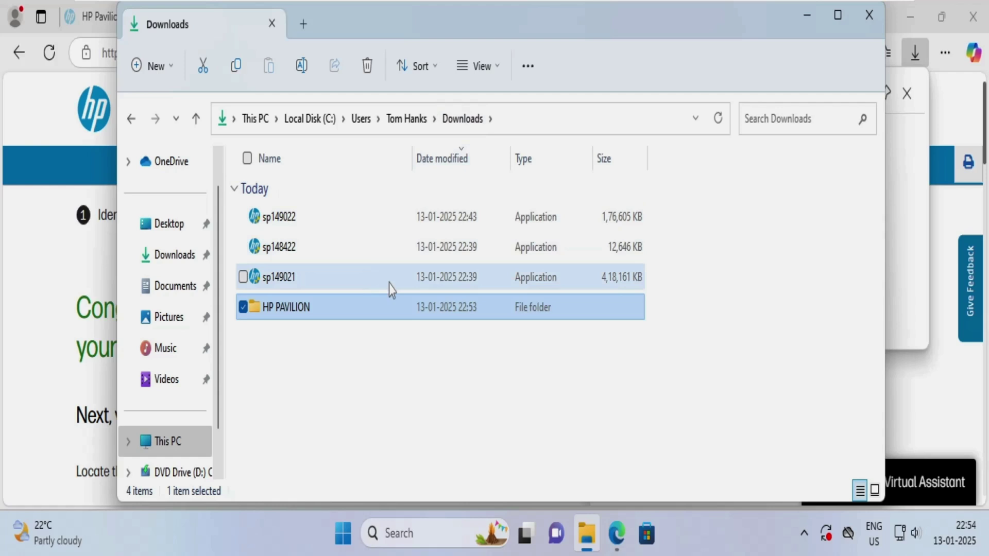
# Launch sp148422, approve the UAC prompt and accept the WLAN licence terms
pyautogui.doubleClick(296, 252)
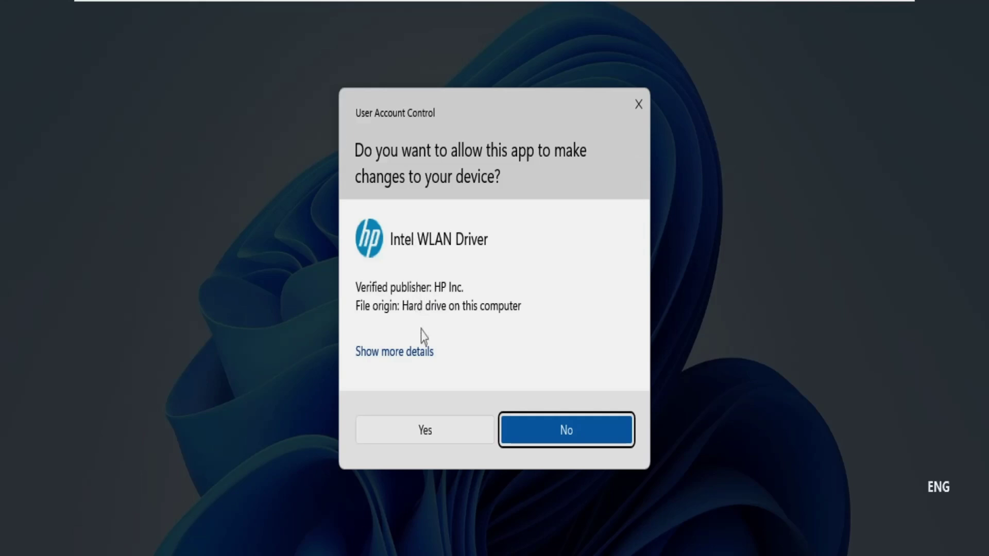
pyautogui.click(435, 438)
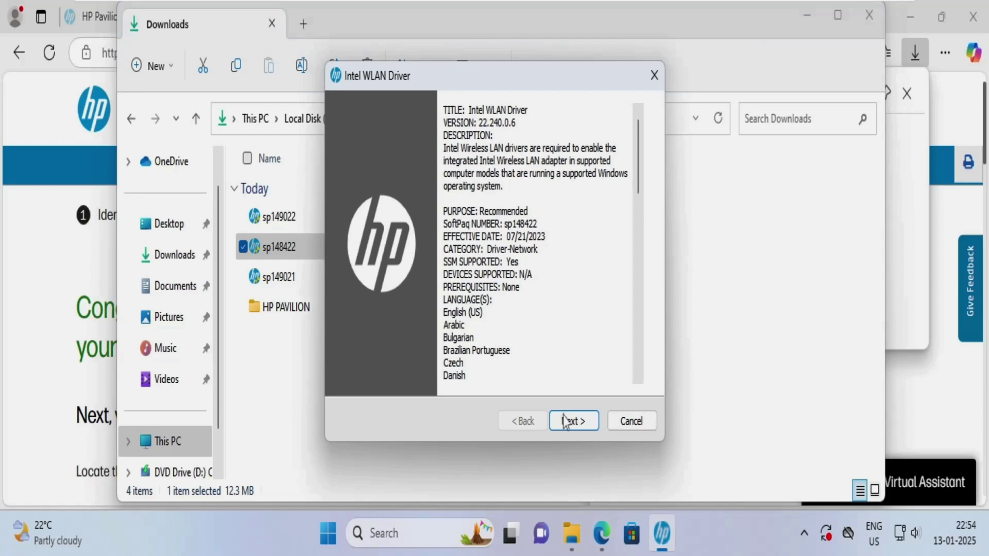
pyautogui.click(570, 420)
pyautogui.click(435, 355)
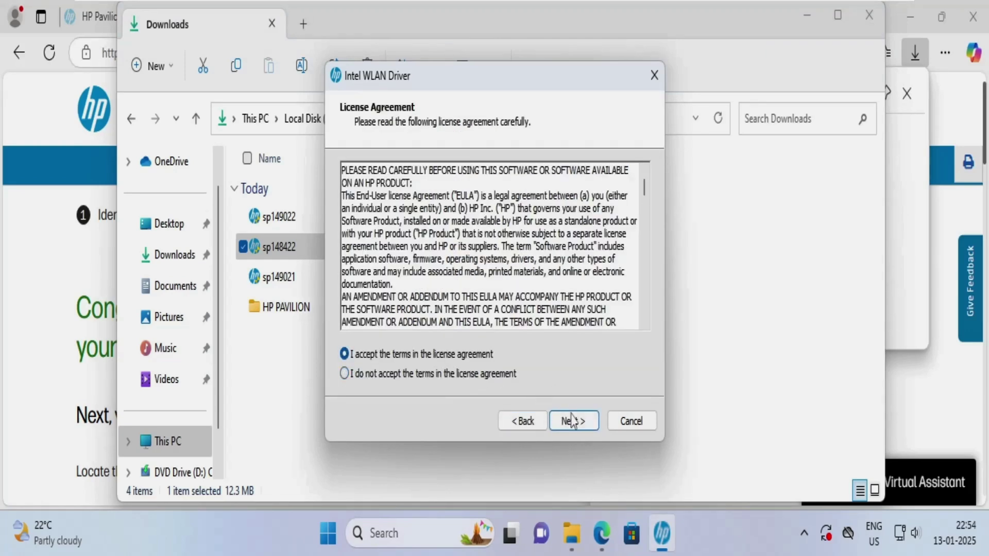
pyautogui.click(572, 419)
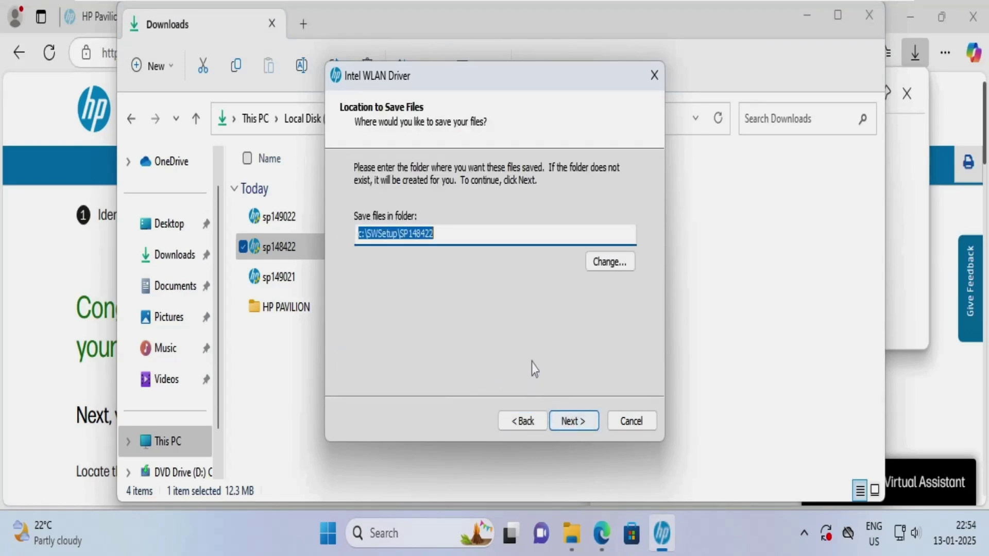
# Extract the WLAN driver into Downloads\HPPAVILION\WLAN, then open HPPAVILION to check it
pyautogui.click(701, 324)
pyautogui.click(495, 119)
pyautogui.hotkey('ctrl', 'c')
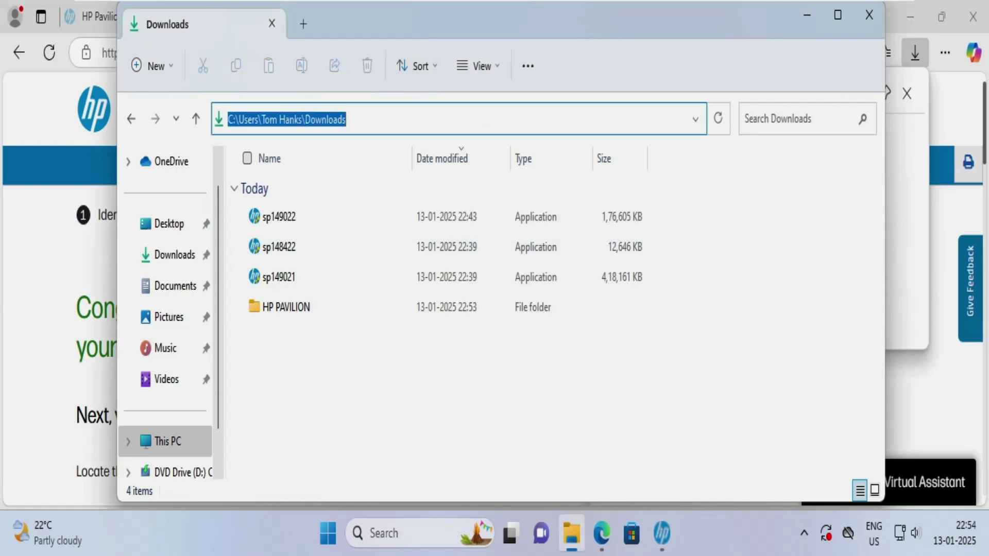
pyautogui.click(573, 533)
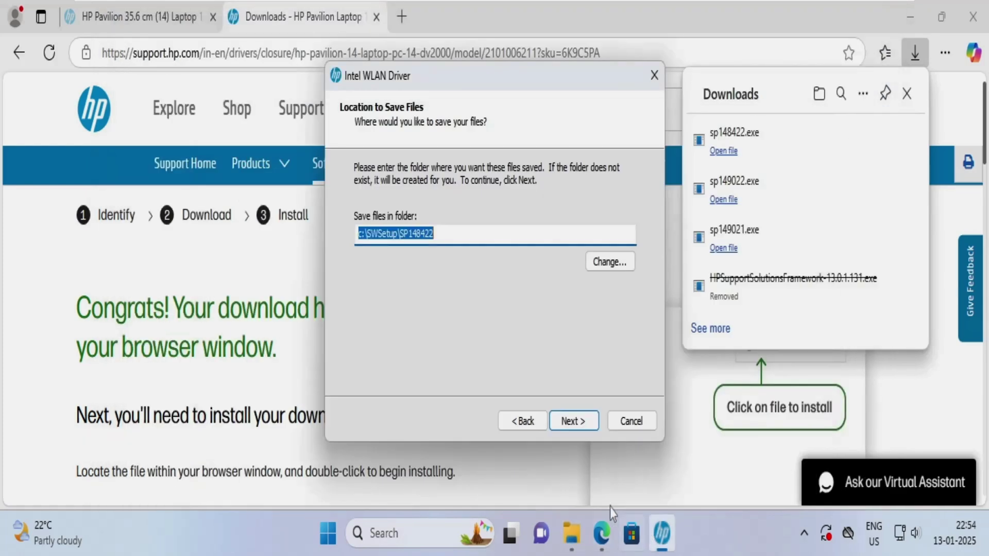
pyautogui.hotkey('ctrl', 'v')
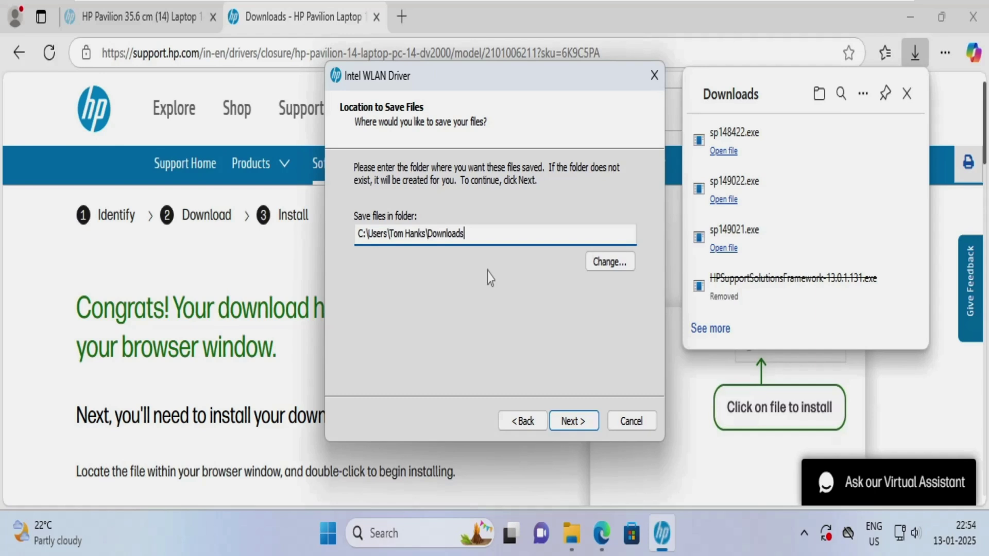
pyautogui.write('\\HPPAVILION\\WLAN')
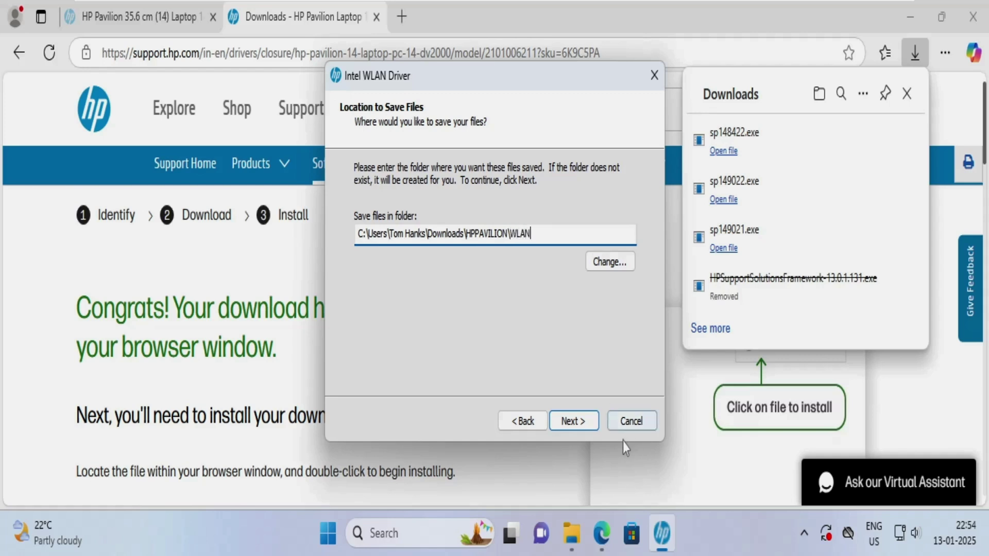
pyautogui.click(579, 422)
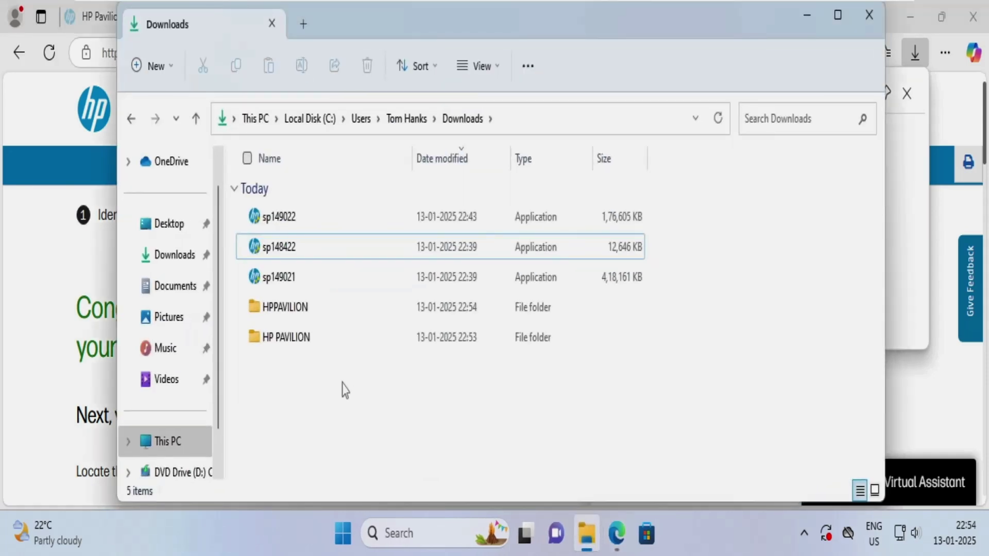
pyautogui.click(287, 317)
pyautogui.doubleClick(288, 317)
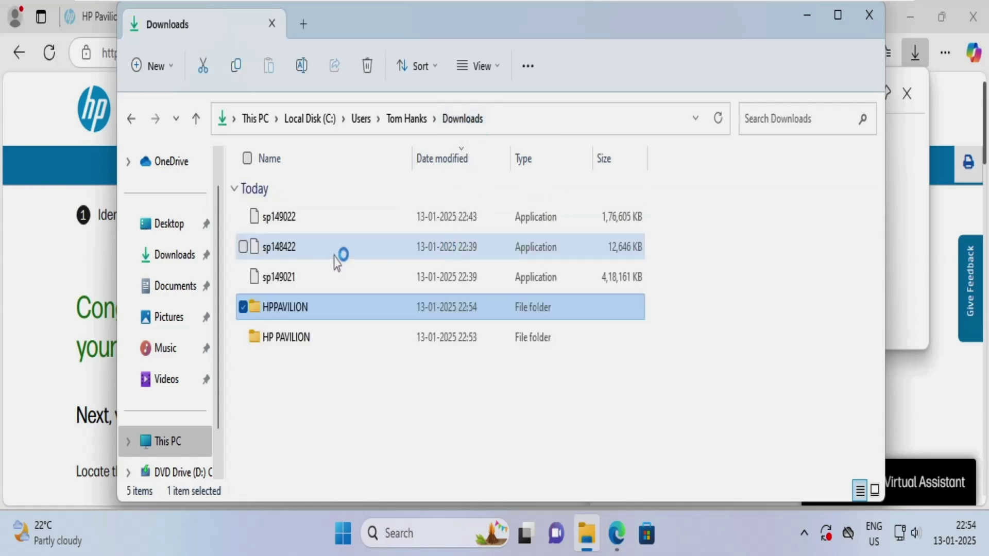
pyautogui.moveTo(290, 281)
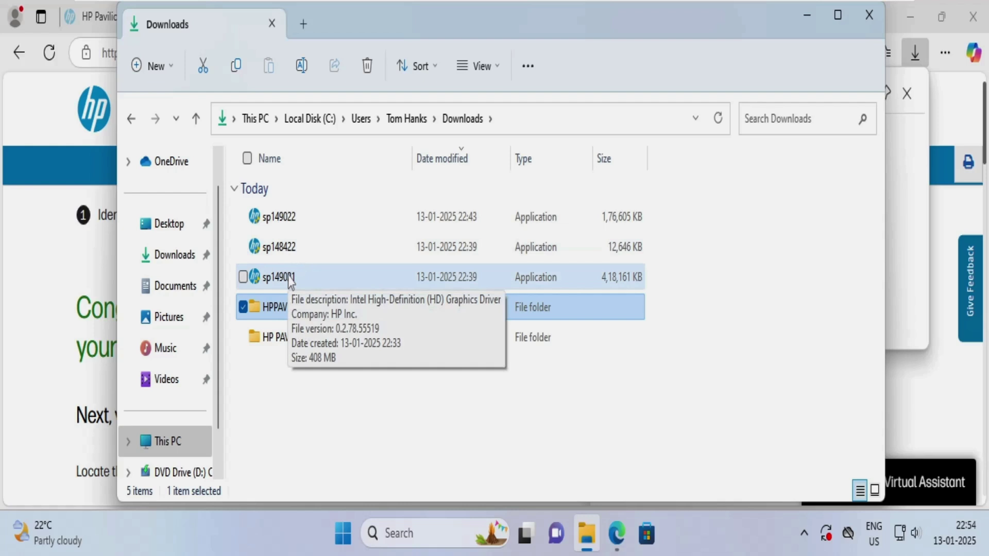
# Launch sp149021, accept the licence, and extract it into Downloads\HPPAVILION GARPHICS
pyautogui.doubleClick(288, 280)
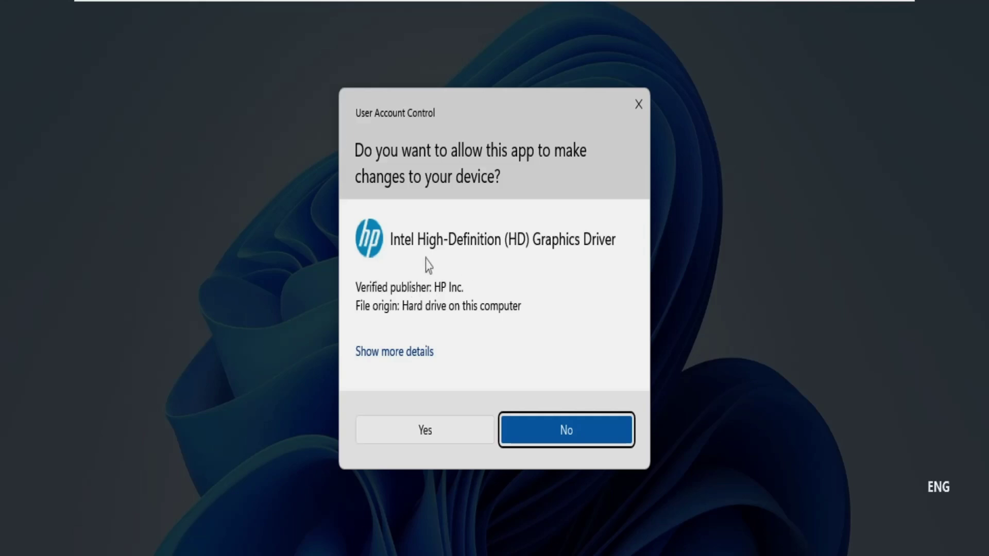
pyautogui.click(450, 432)
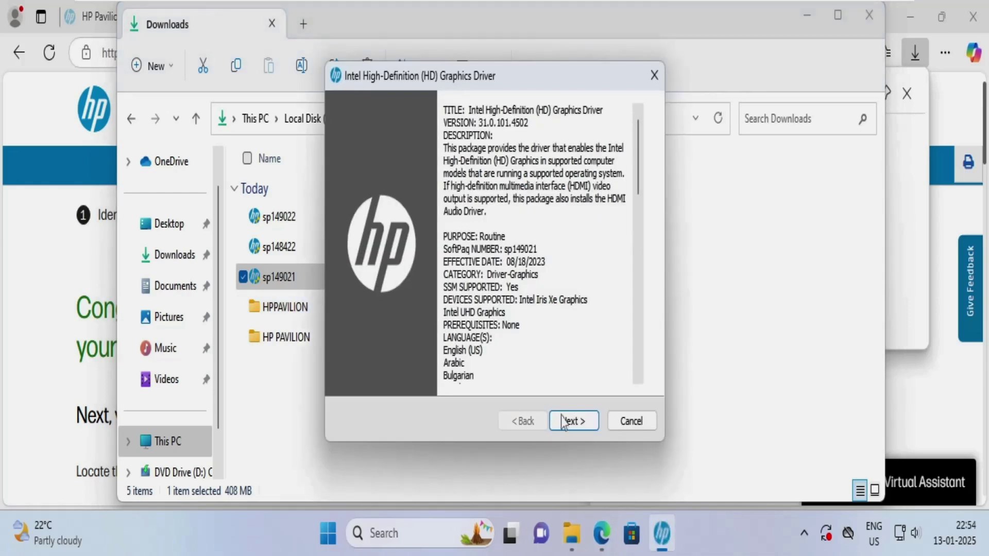
pyautogui.click(571, 421)
pyautogui.click(416, 355)
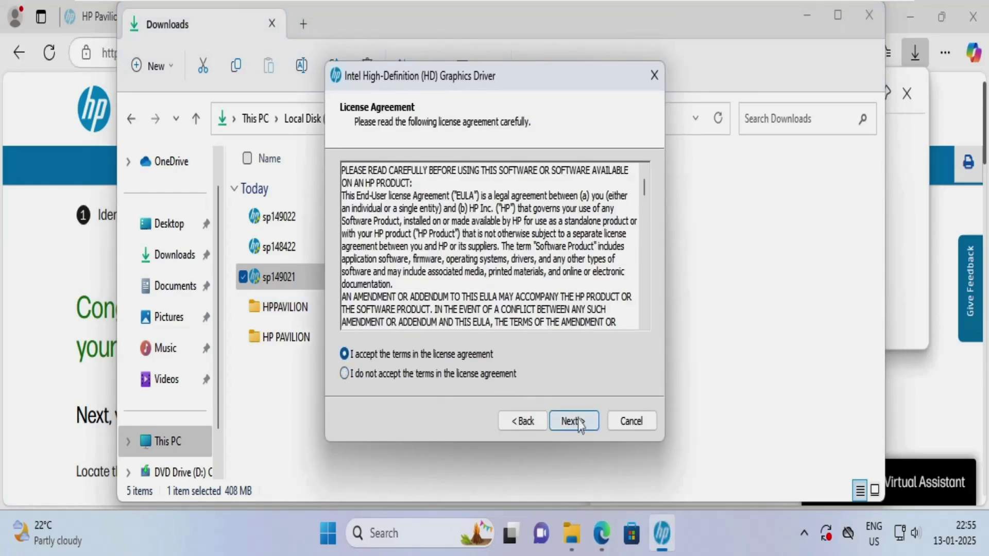
pyautogui.click(572, 421)
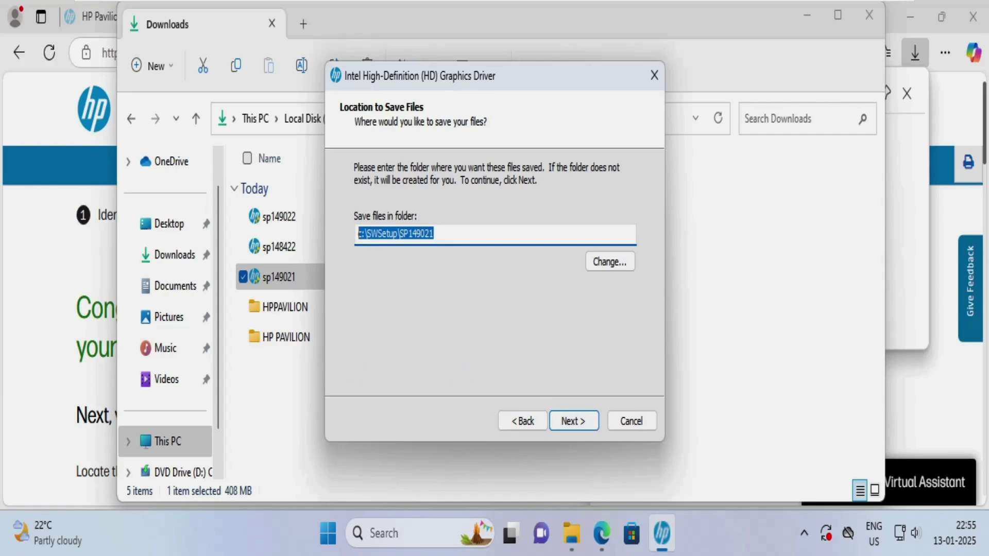
pyautogui.hotkey('ctrl', 'v')
pyautogui.write('\\')
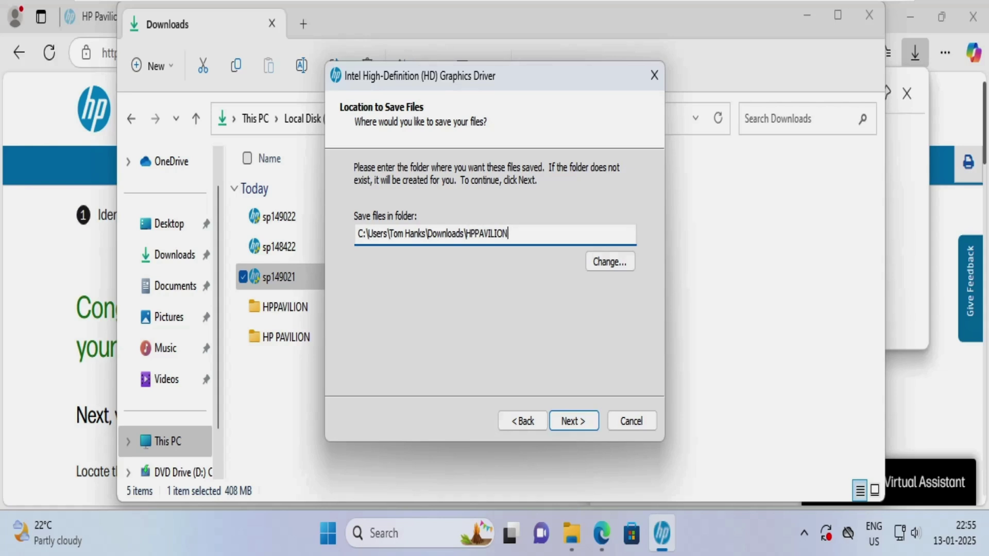
pyautogui.write('GARPHICS')
pyautogui.click(569, 422)
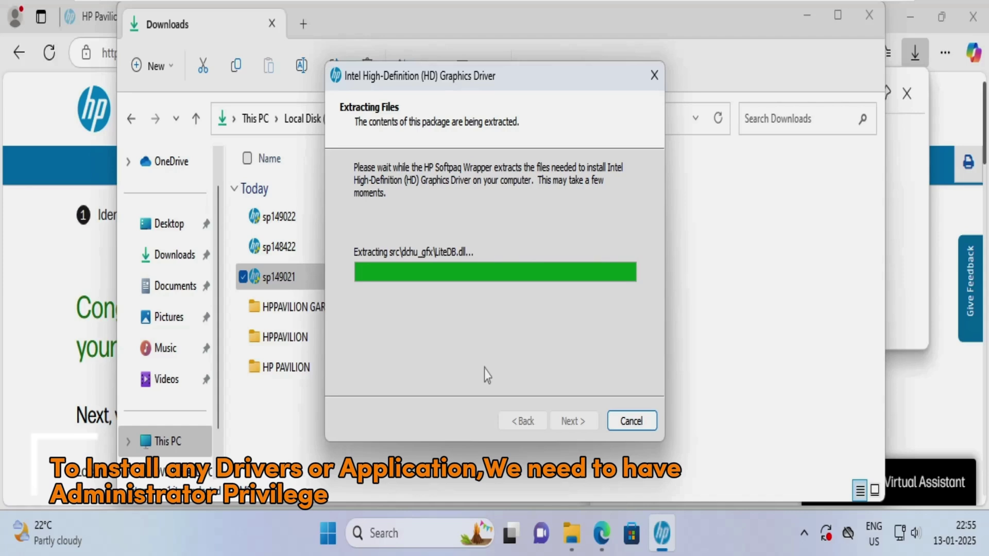
# Run HPUP from HPPAVILION GARPHICS as administrator, then return to Downloads and close File Explorer
pyautogui.click(407, 412)
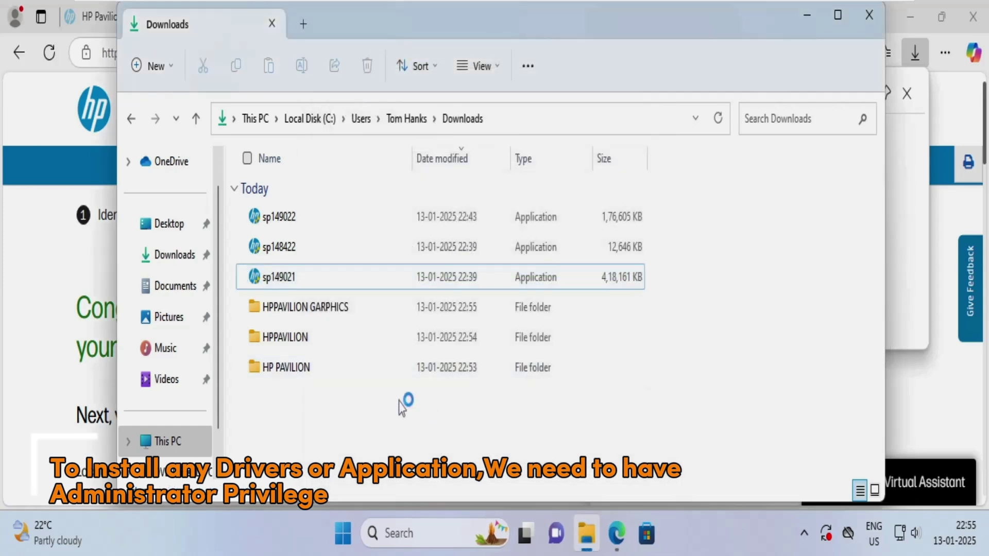
pyautogui.doubleClick(316, 309)
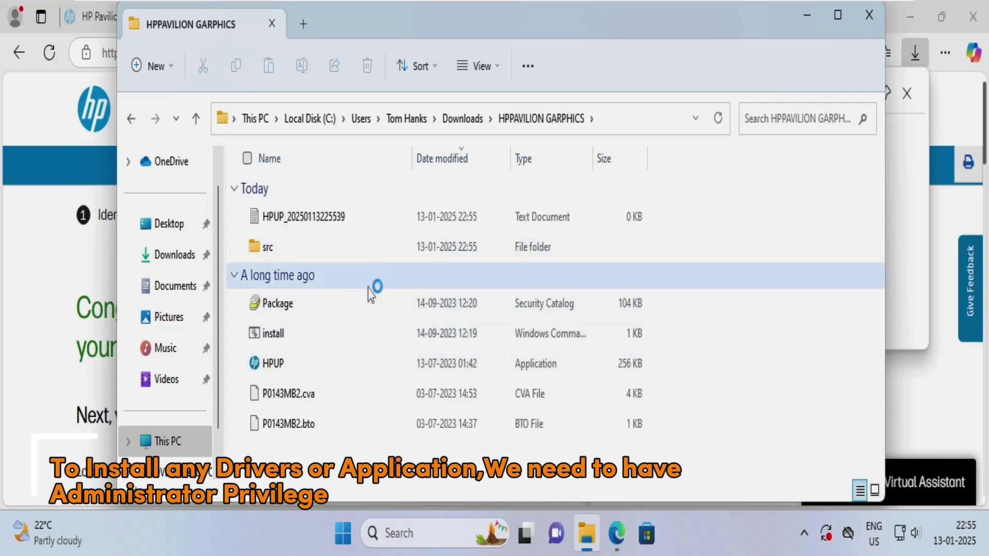
pyautogui.rightClick(281, 366)
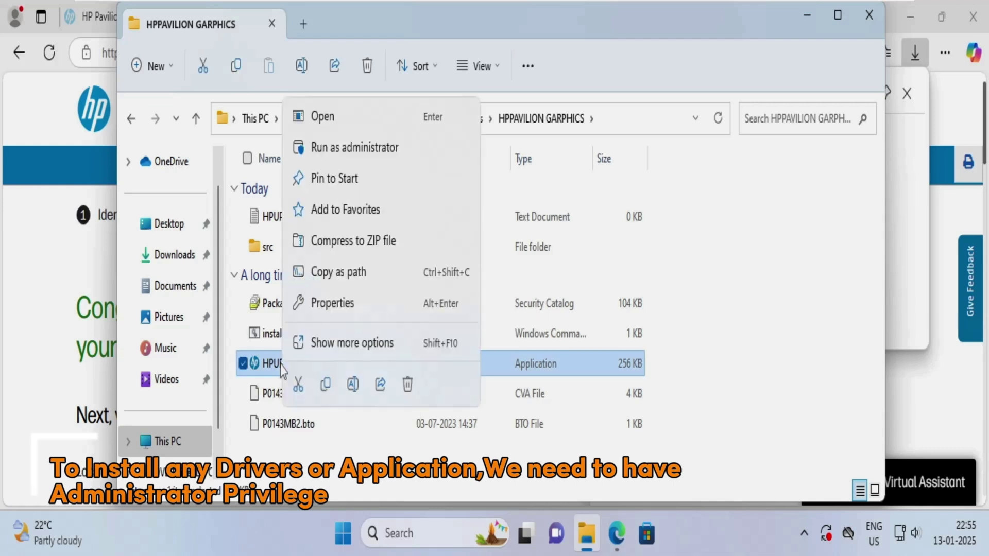
pyautogui.click(371, 151)
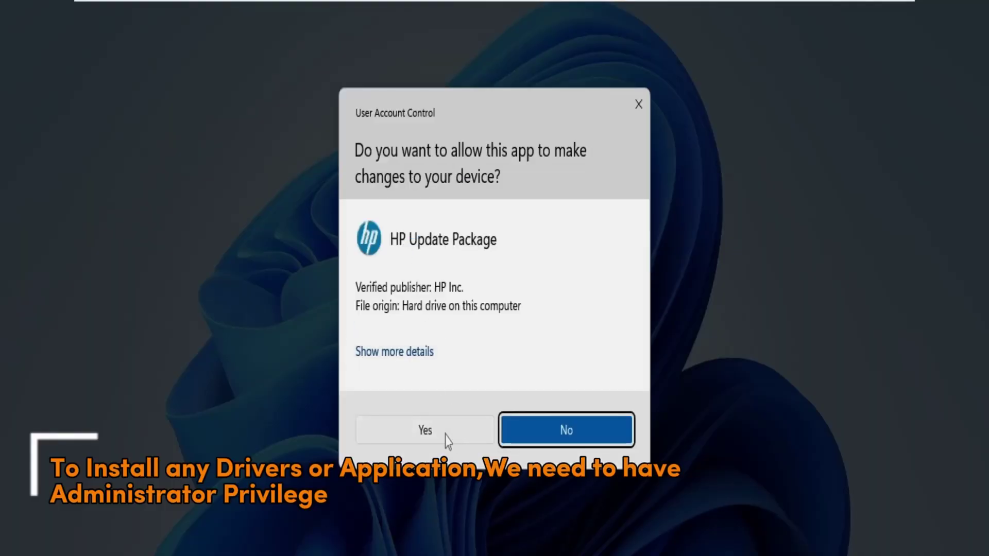
pyautogui.click(425, 431)
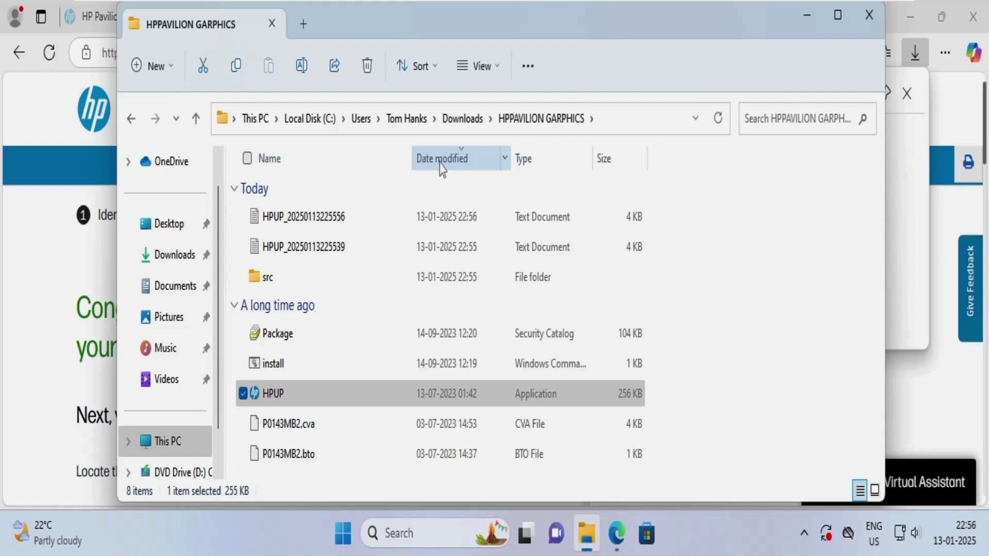
pyautogui.click(457, 119)
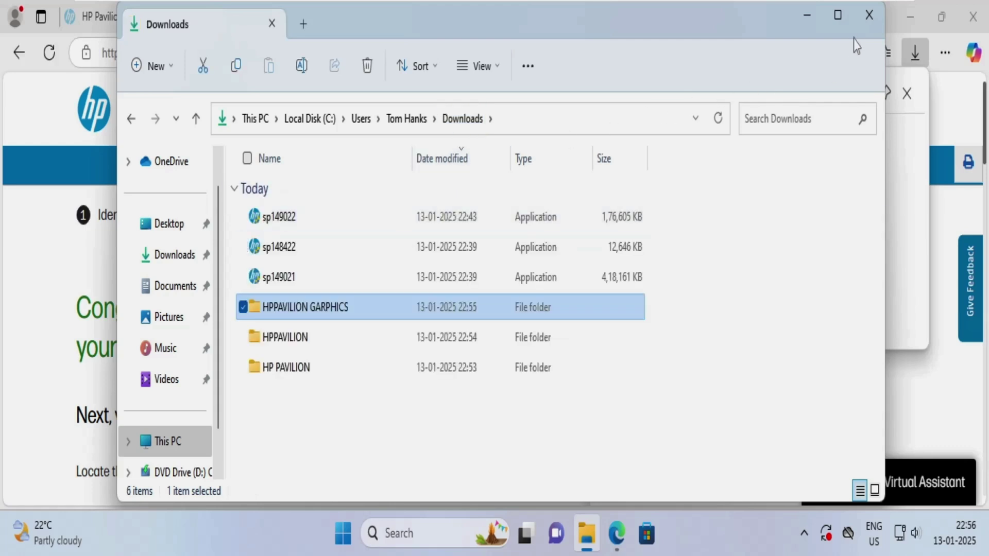
pyautogui.click(863, 24)
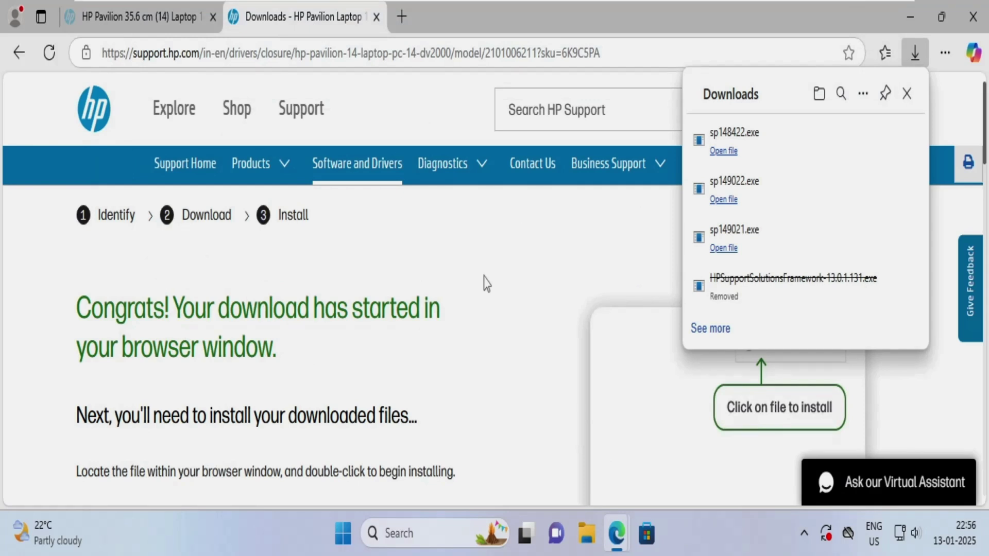
# Minimize both Edge windows and open Display settings from the desktop's right-click menu
pyautogui.click(910, 20)
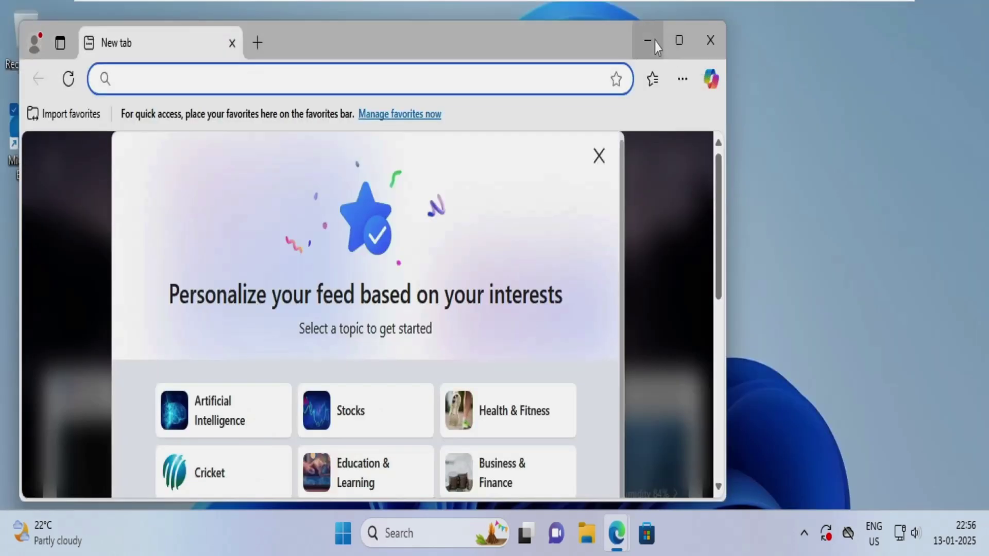
pyautogui.click(651, 41)
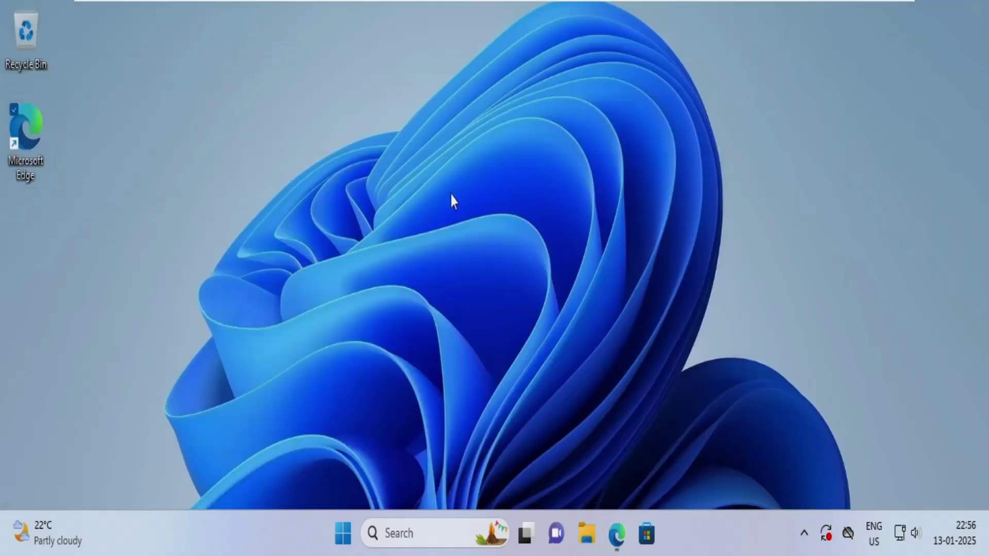
pyautogui.rightClick(347, 163)
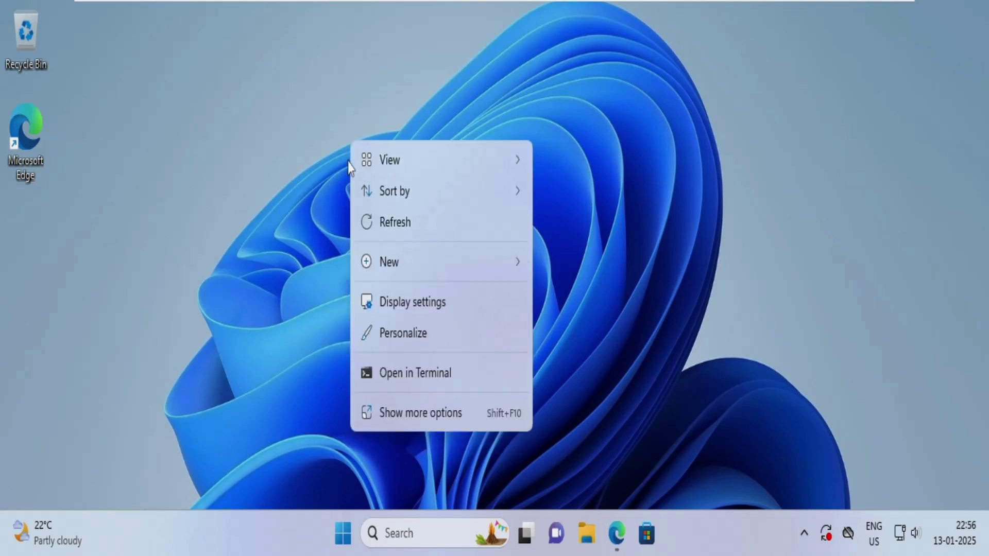
pyautogui.click(414, 304)
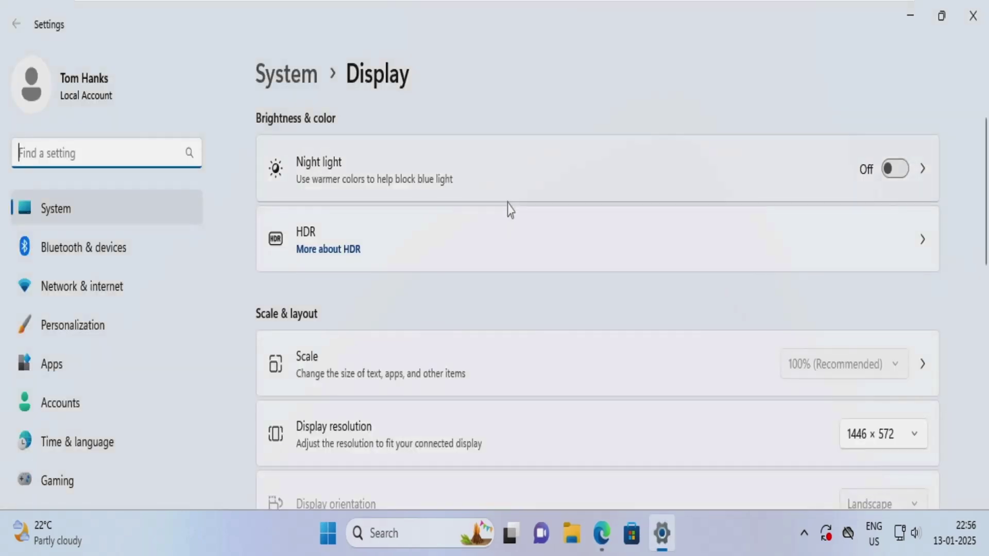
# Check the Display resolution list, leave it at 1446 × 572, and close Settings
pyautogui.scroll(-5, 528, 264)
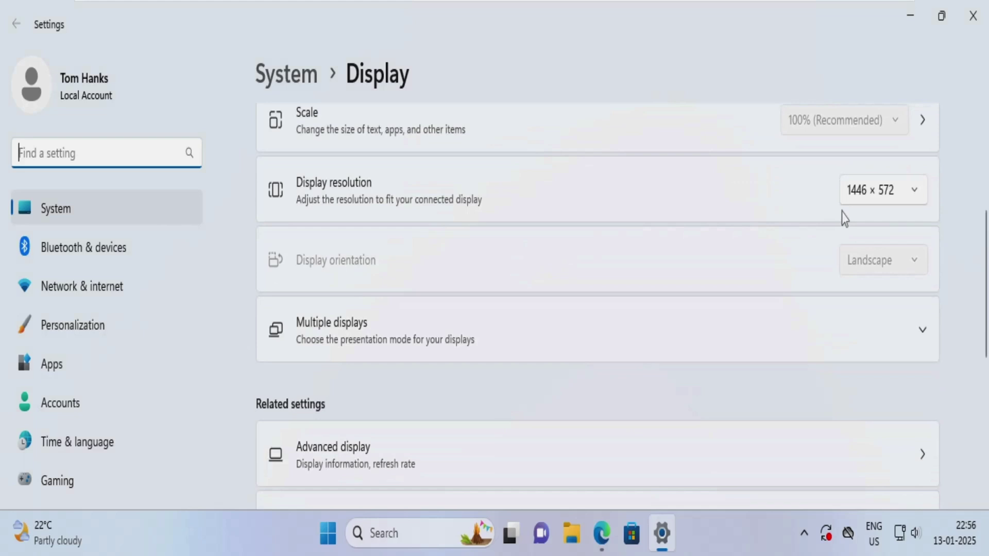
pyautogui.click(915, 198)
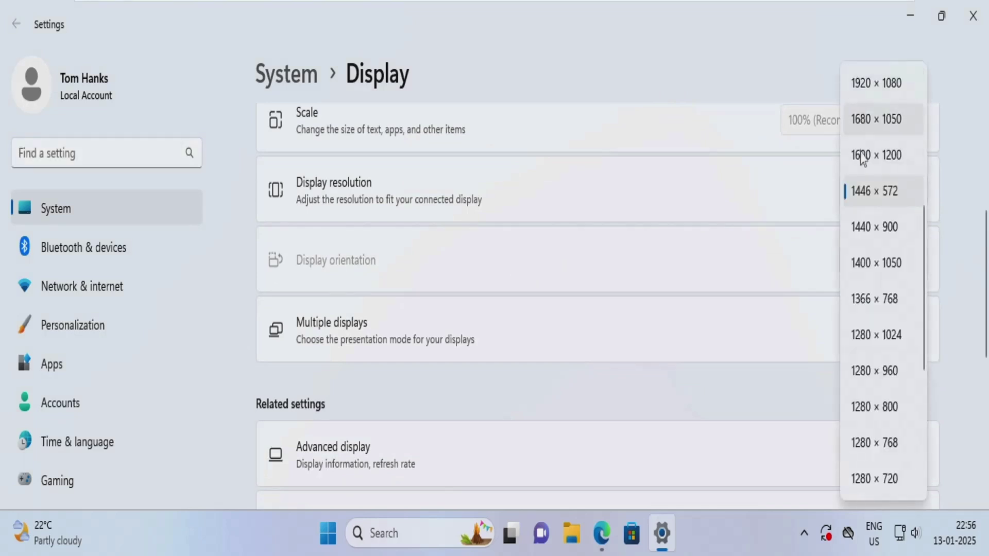
pyautogui.click(682, 51)
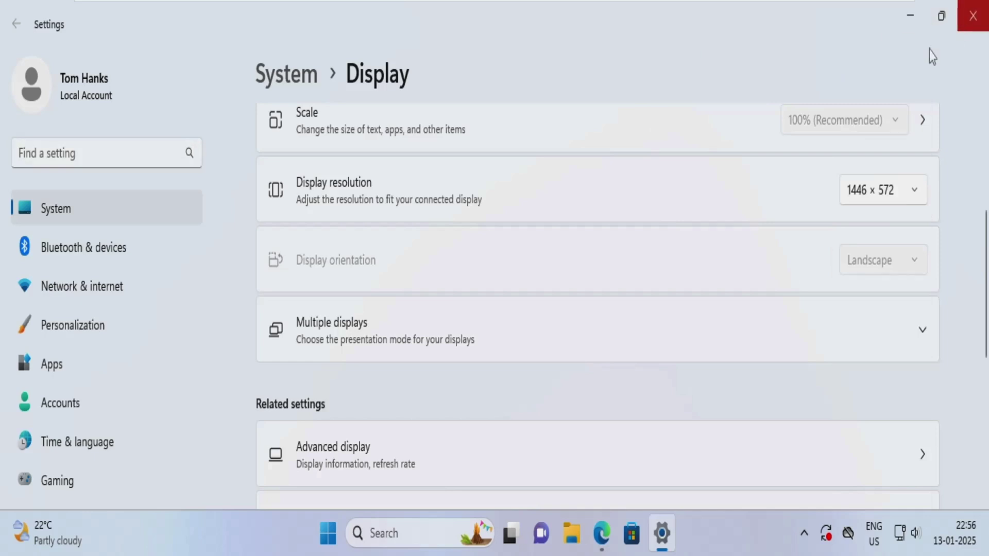
pyautogui.click(973, 15)
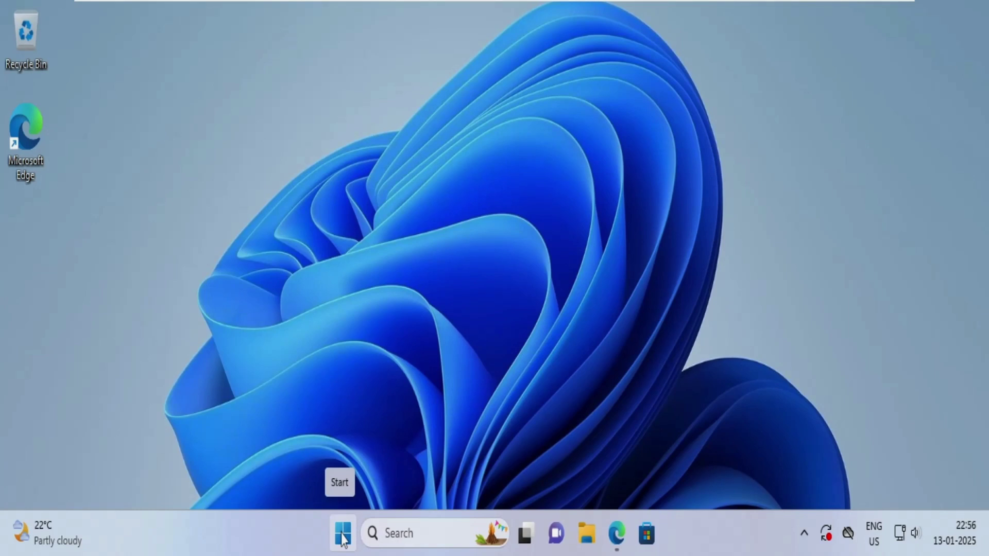
# Open Windows Settings from the Start button's right-click menu and go to the Display page
pyautogui.rightClick(342, 535)
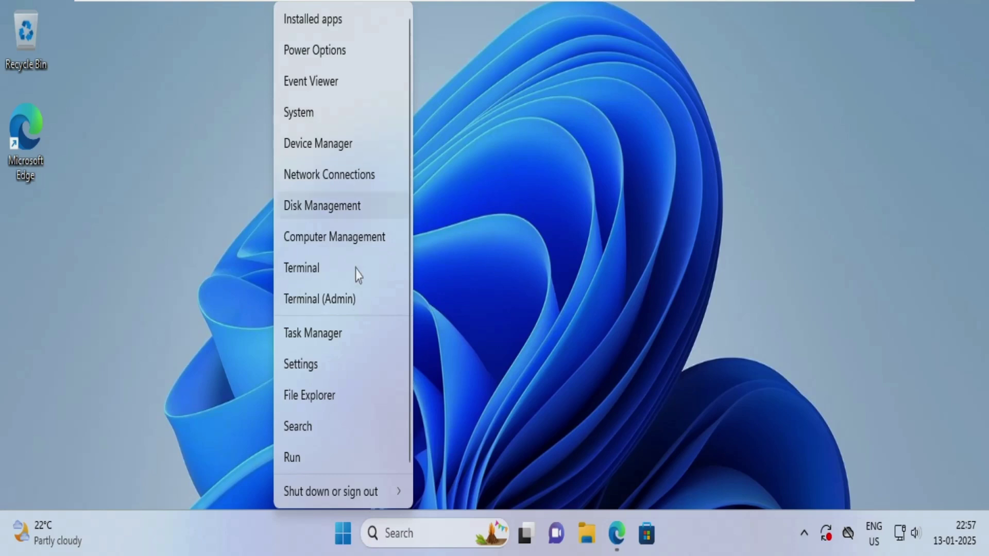
pyautogui.click(354, 341)
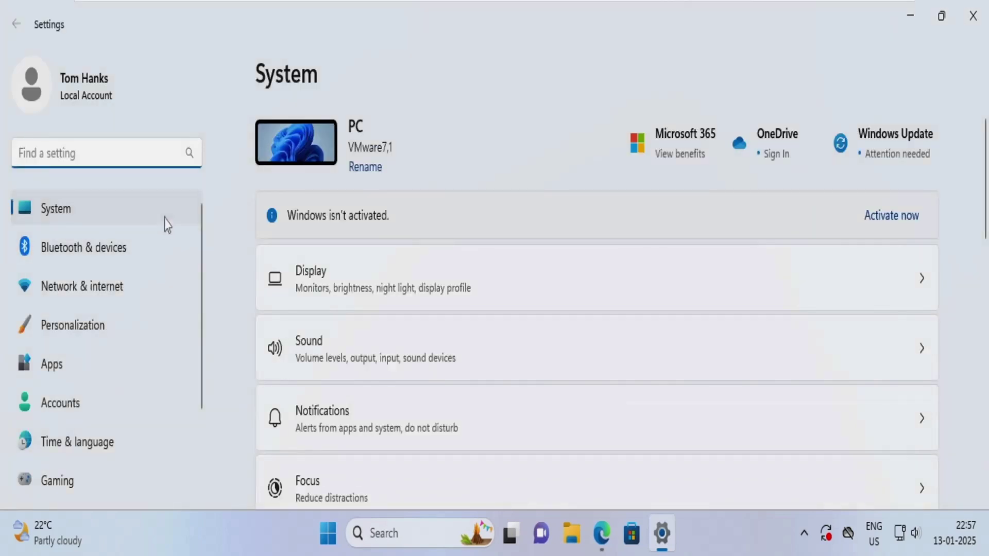
pyautogui.scroll(-2, 448, 337)
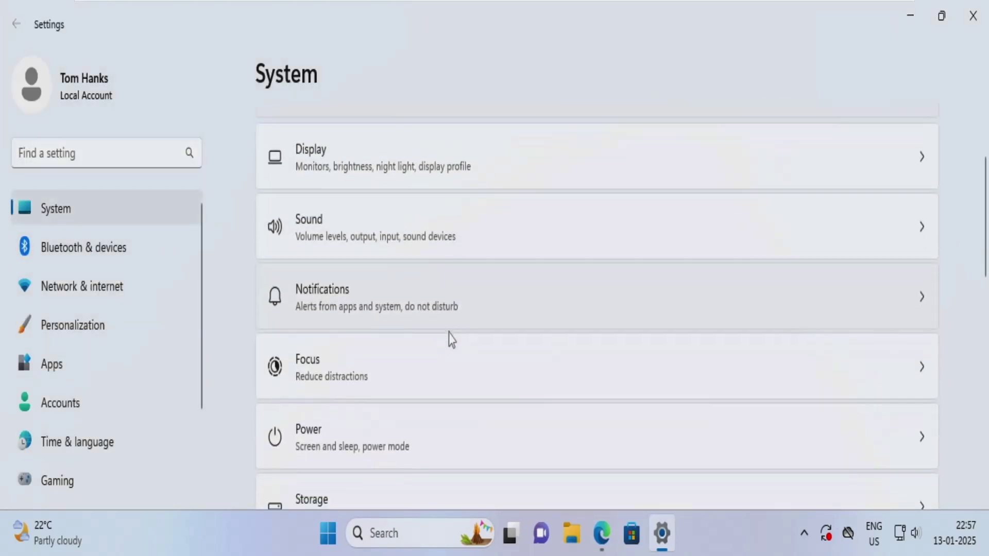
pyautogui.click(468, 181)
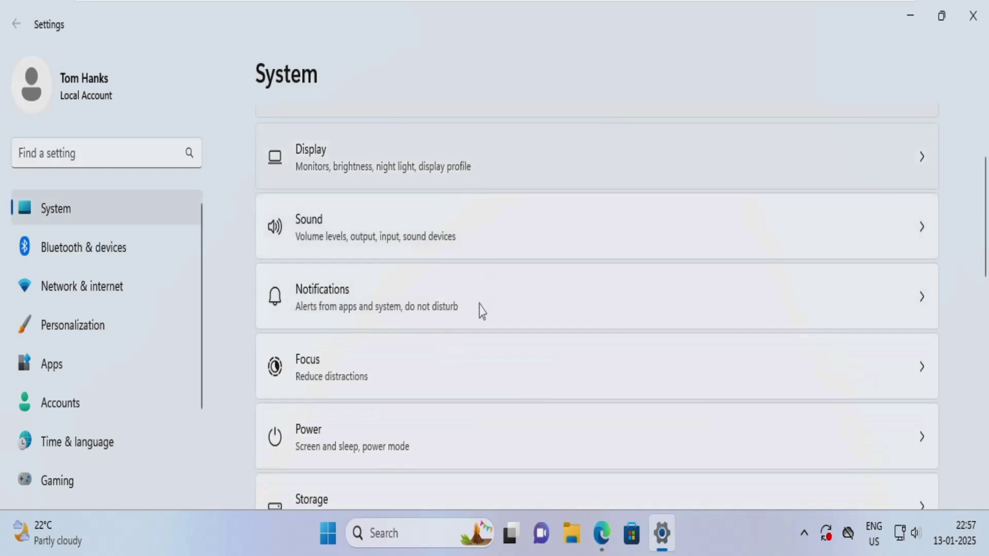
# Look through the resolution list again without changing 1446 × 572, then close Settings
pyautogui.scroll(-2, 481, 311)
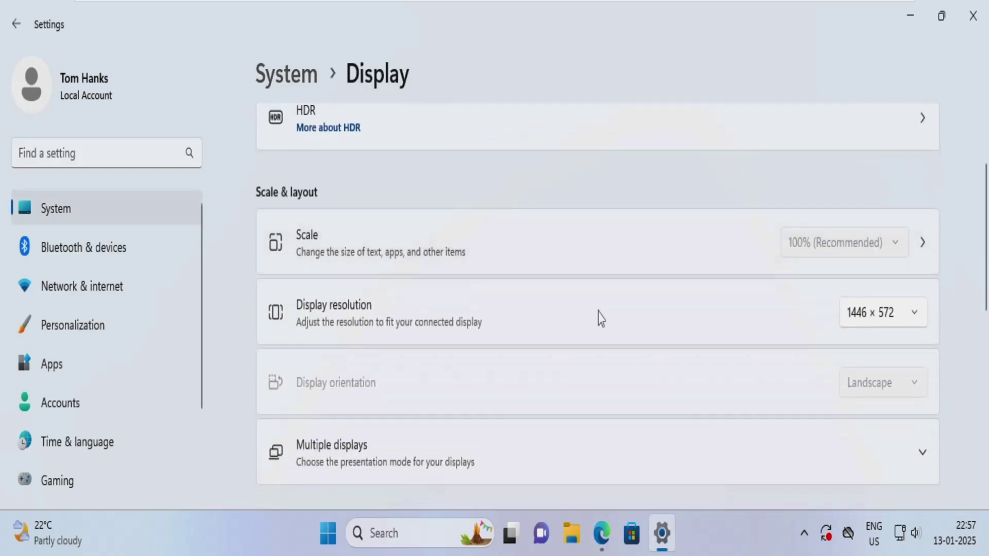
pyautogui.click(915, 320)
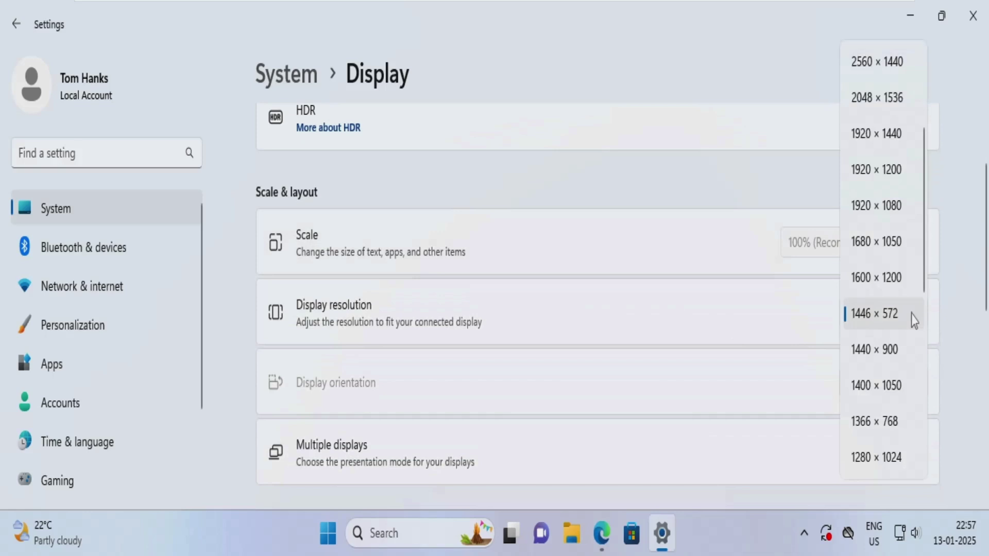
pyautogui.click(953, 220)
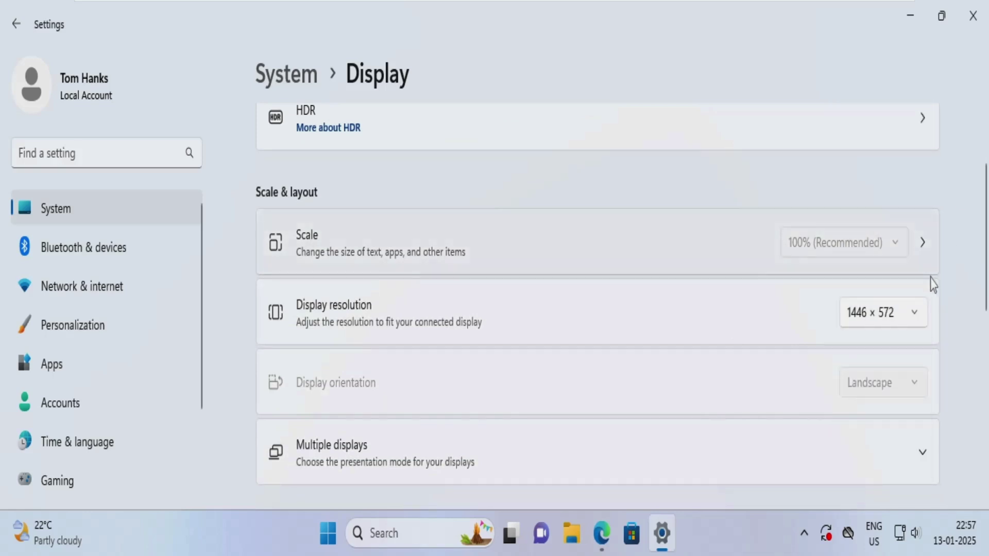
pyautogui.click(973, 15)
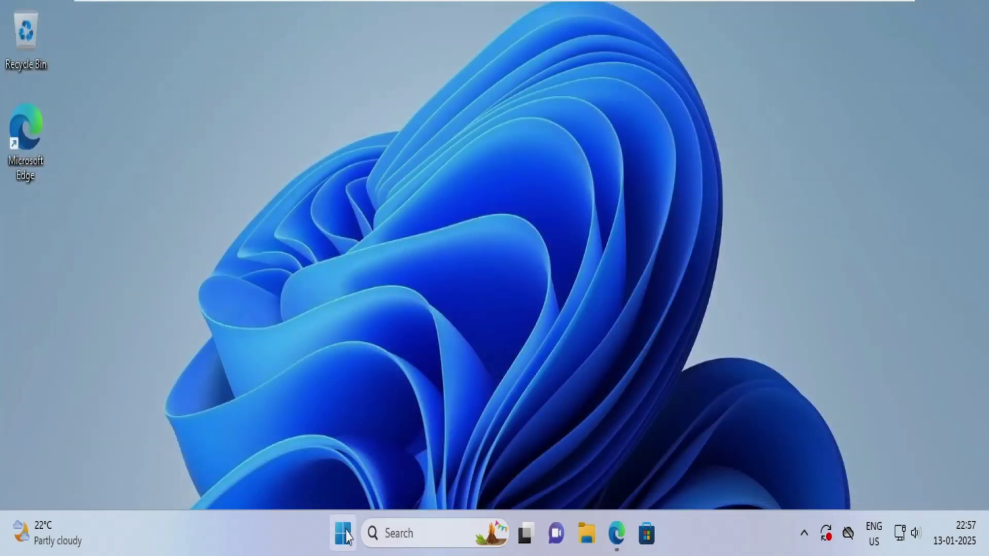
# Search the Start menu for 'display' to bring up Display settings
pyautogui.click(345, 534)
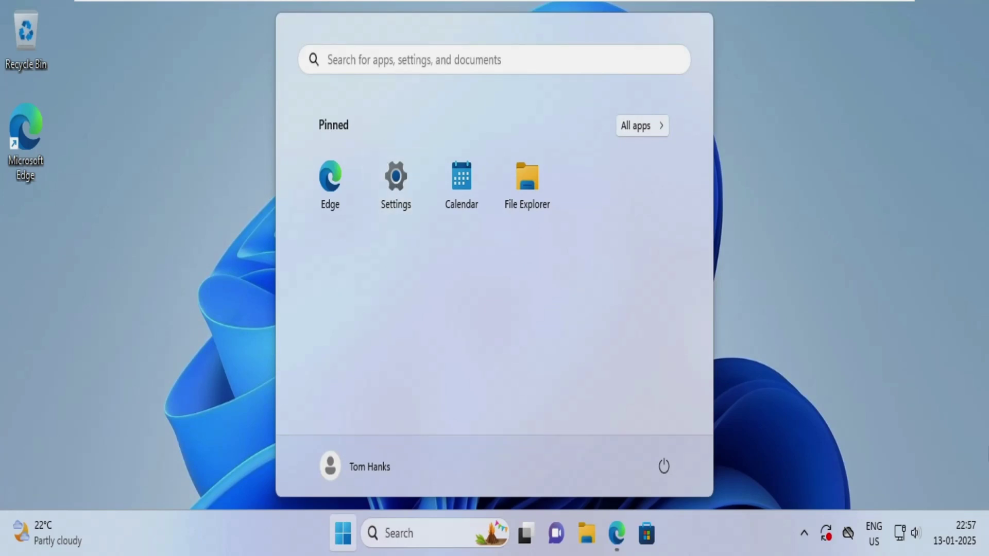
pyautogui.click(901, 252)
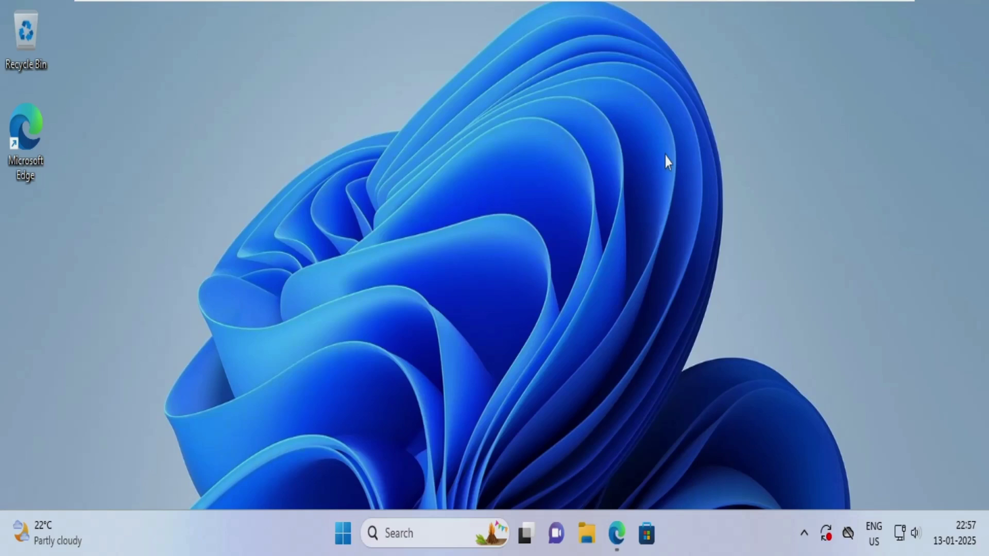
pyautogui.click(348, 531)
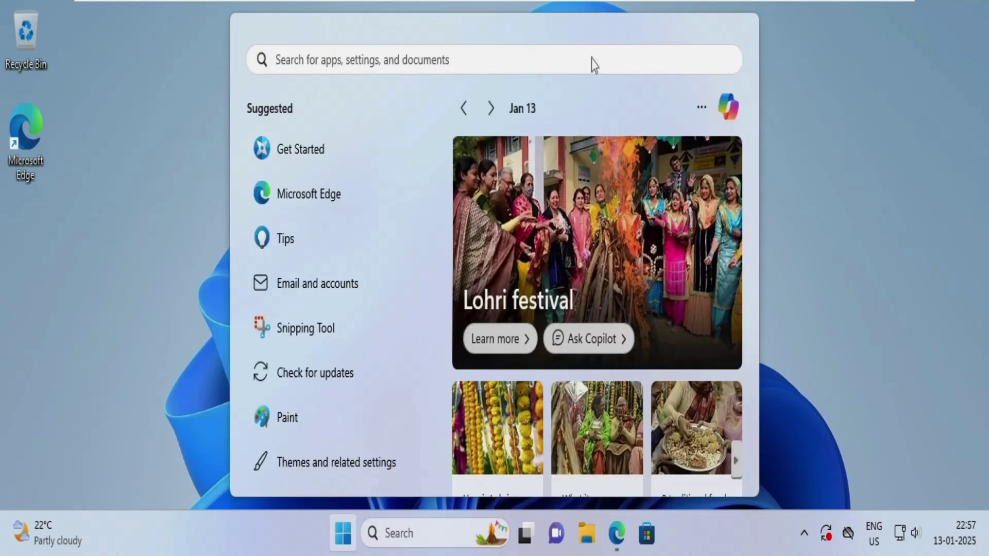
pyautogui.click(593, 65)
pyautogui.write('disla')
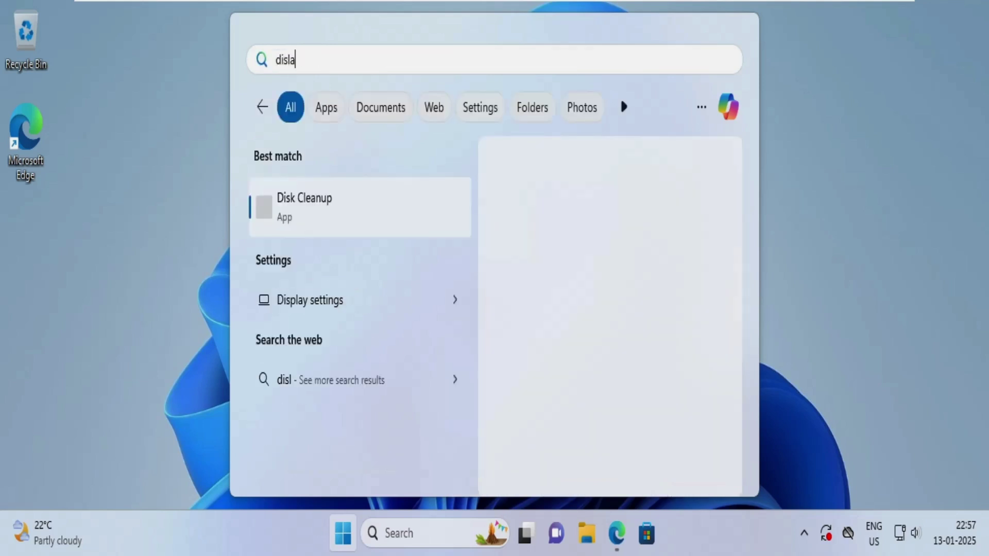
pyautogui.press('BackSpace')
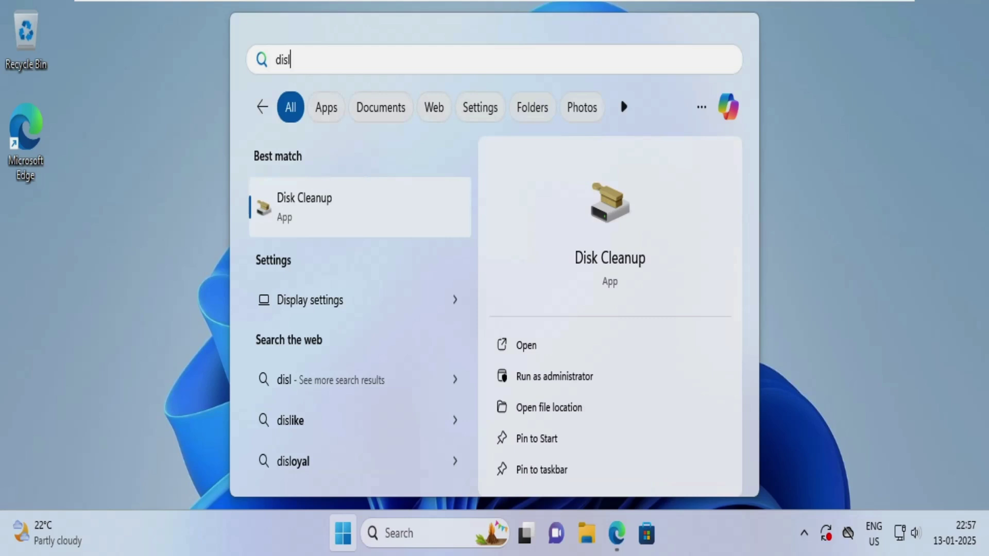
pyautogui.press('BackSpace')
pyautogui.write('play')
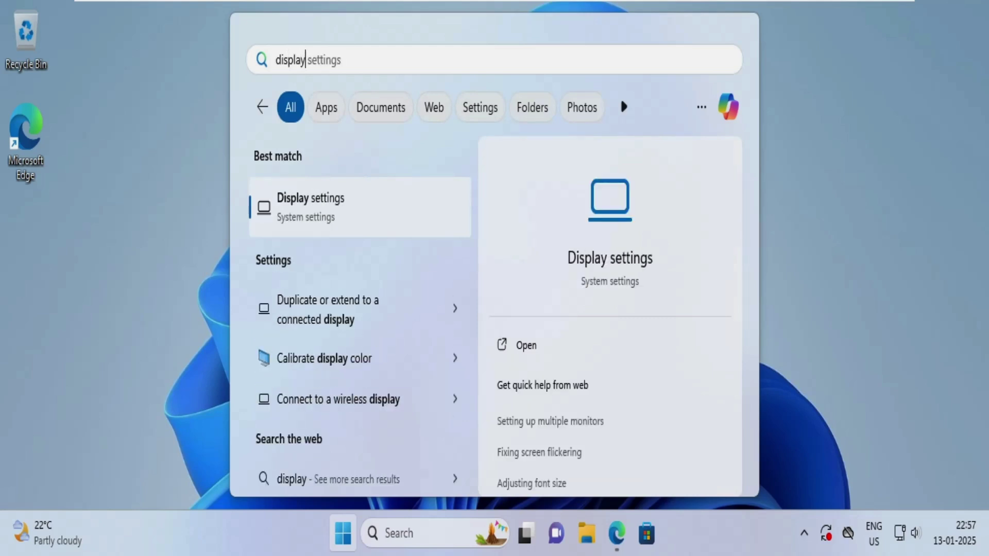
# Change the display resolution to 1920 × 1080, keep the change, and close Settings
pyautogui.click(631, 276)
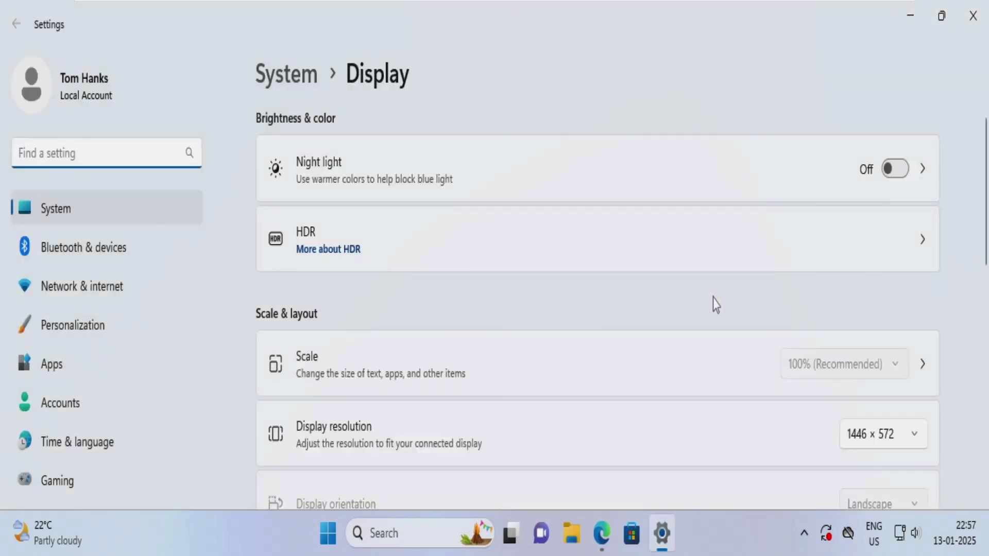
pyautogui.scroll(-1, 715, 304)
pyautogui.click(911, 375)
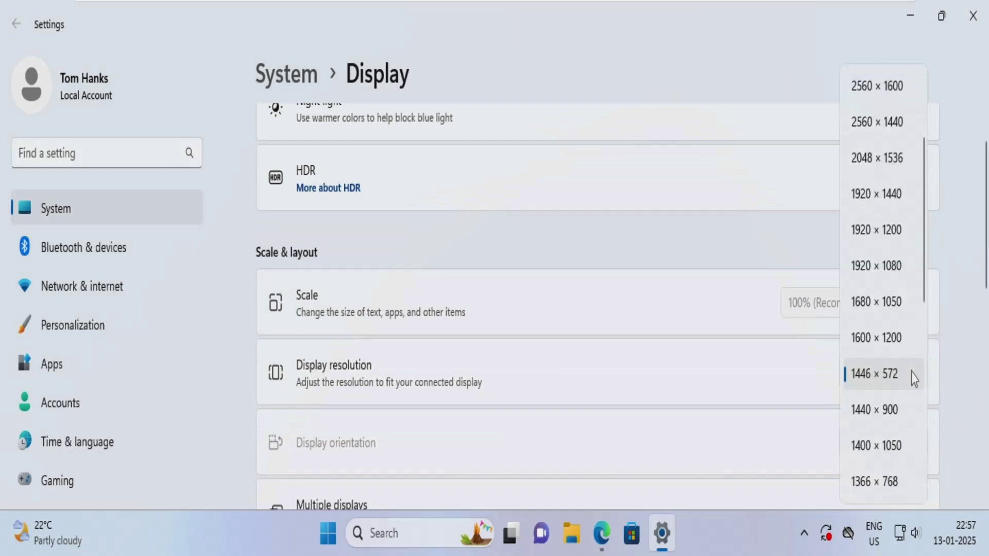
pyautogui.scroll(1, 891, 272)
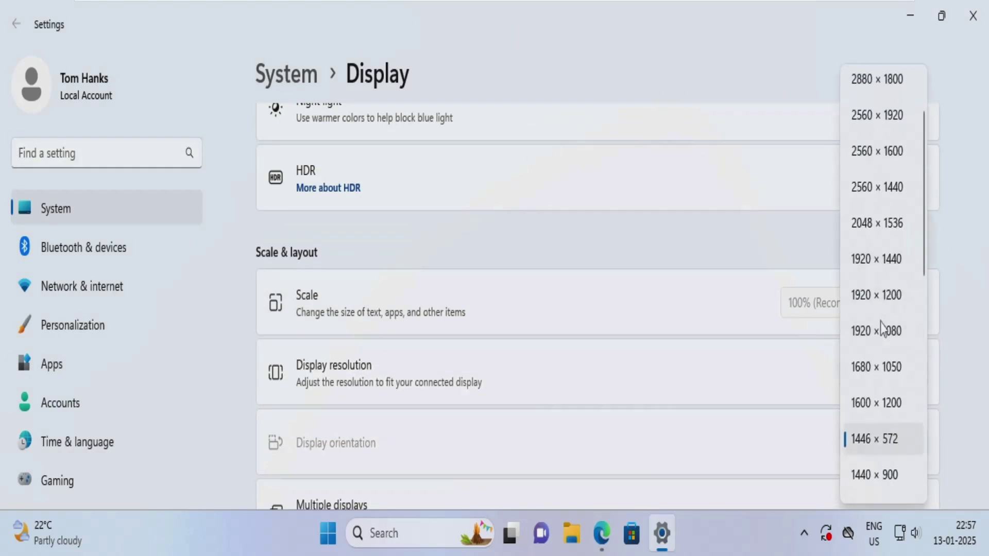
pyautogui.scroll(1, 882, 329)
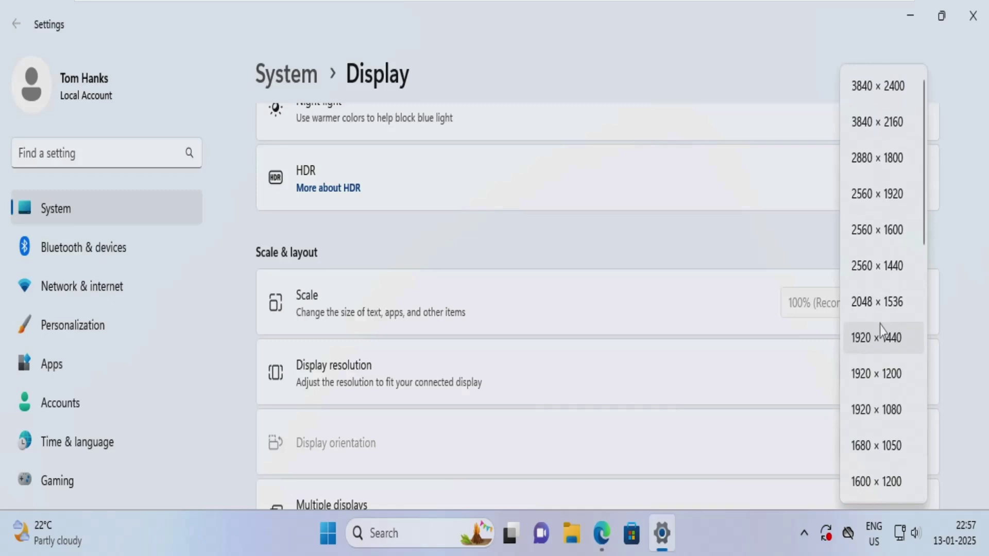
pyautogui.scroll(-1, 882, 330)
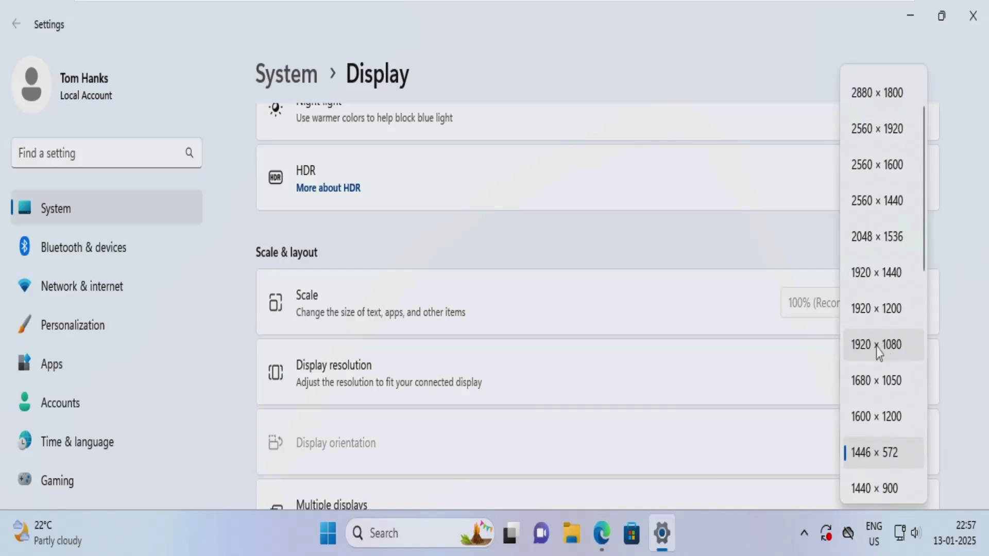
pyautogui.click(877, 348)
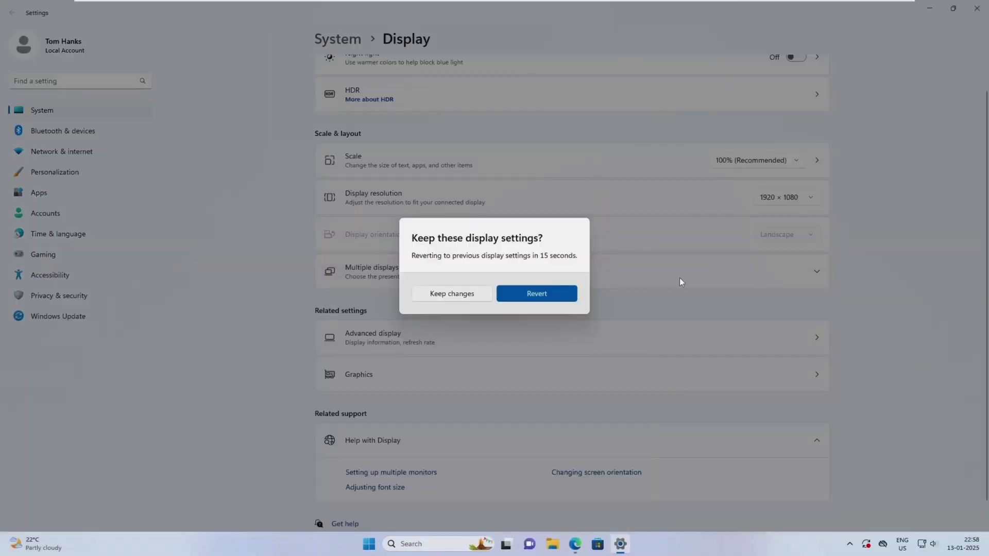
pyautogui.click(462, 298)
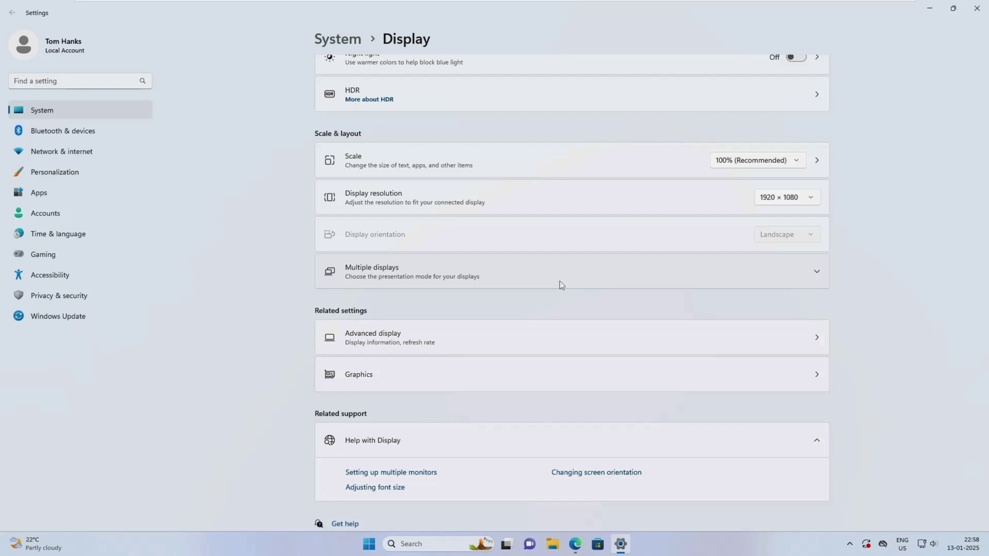
pyautogui.click(977, 11)
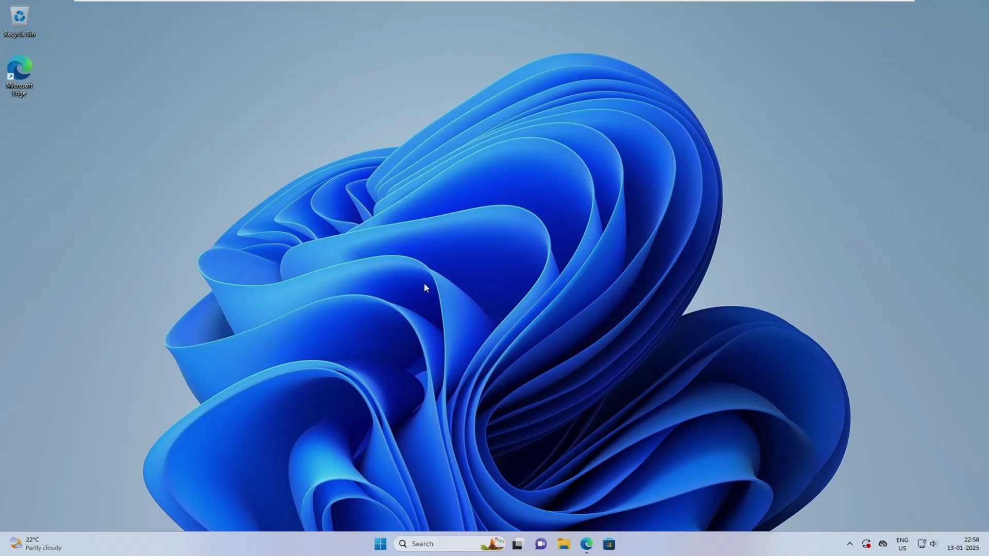
# Open Device Manager and select VMware SVGA 3D under Display adapters
pyautogui.rightClick(383, 541)
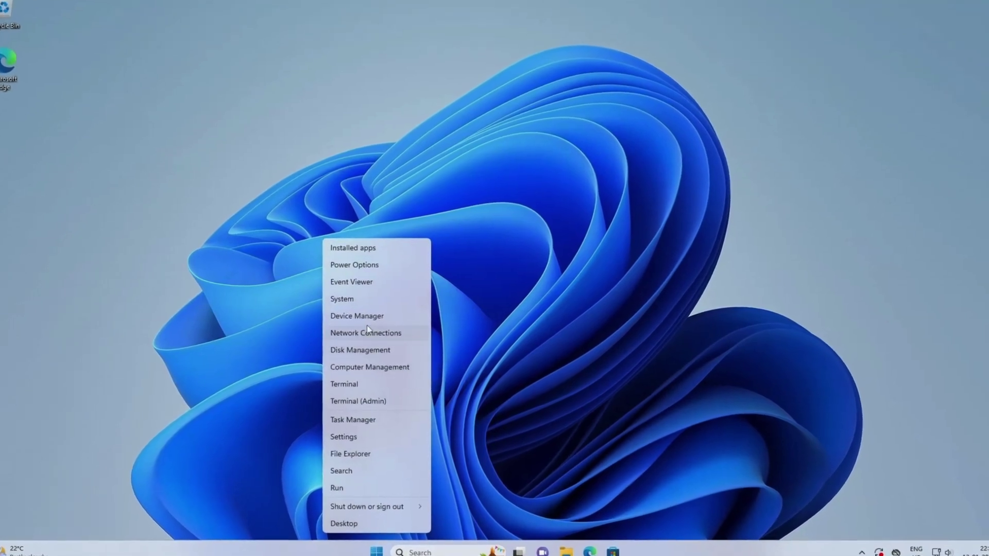
pyautogui.click(382, 317)
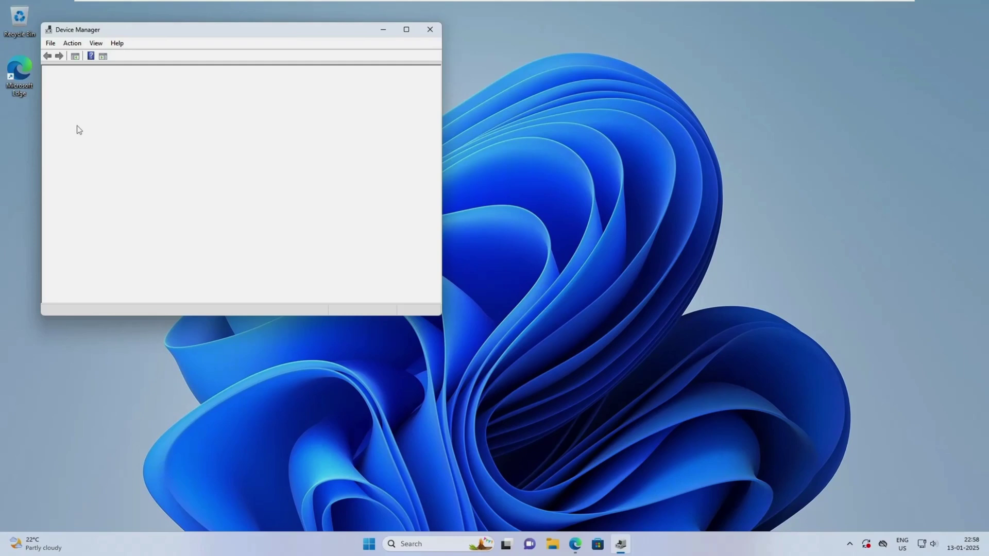
pyautogui.click(57, 117)
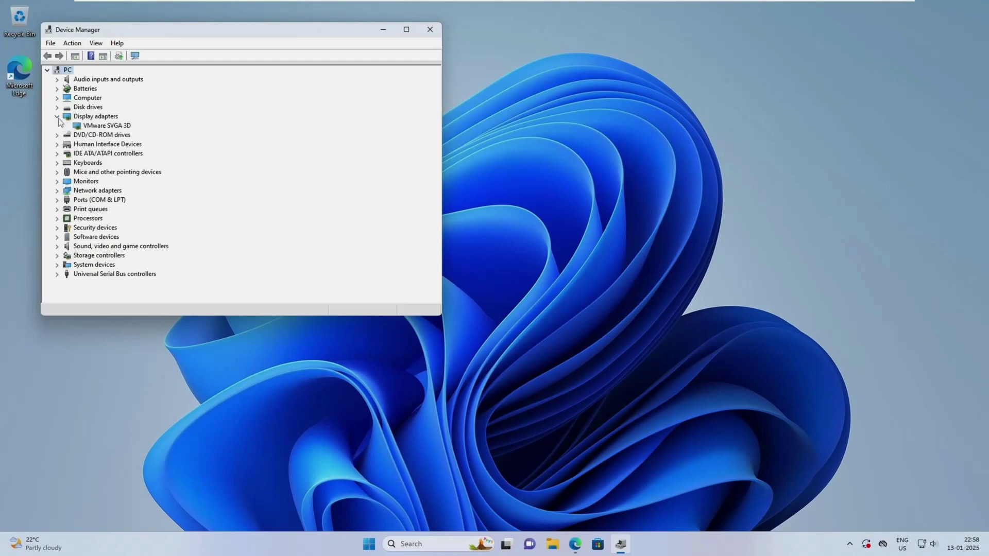
pyautogui.click(103, 127)
# Launch Update Driver from the VMware SVGA 3D adapter's Properties Driver tab
pyautogui.rightClick(103, 127)
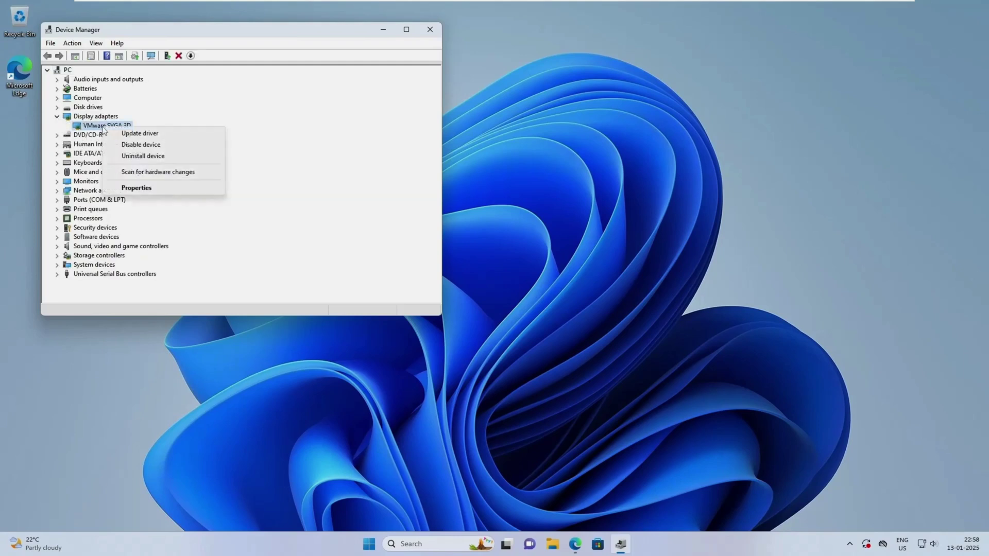
pyautogui.click(142, 188)
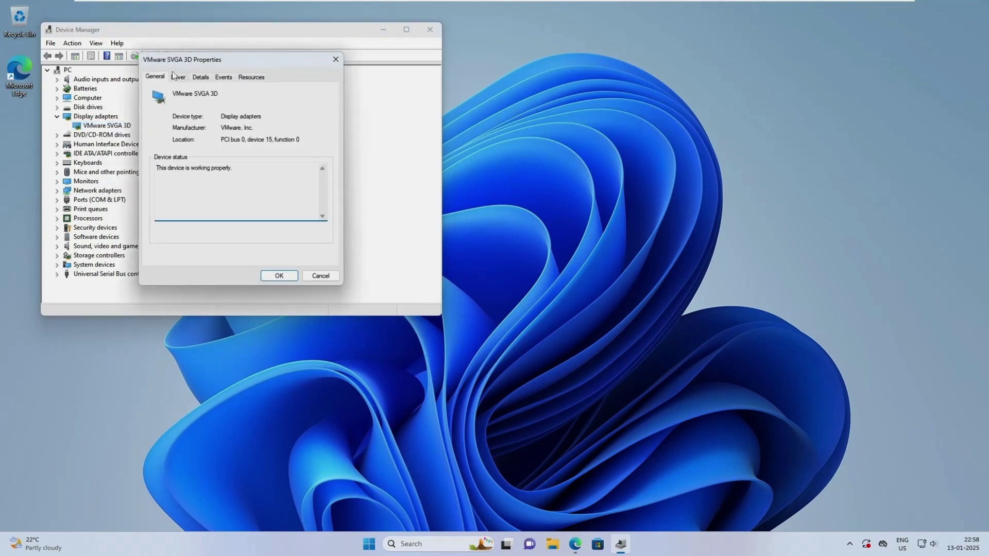
pyautogui.click(179, 77)
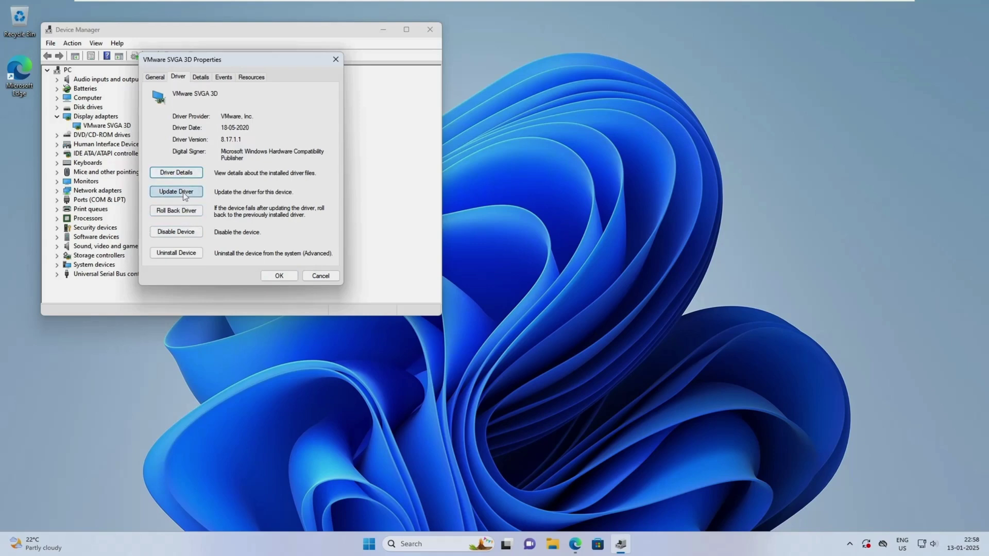
pyautogui.click(176, 192)
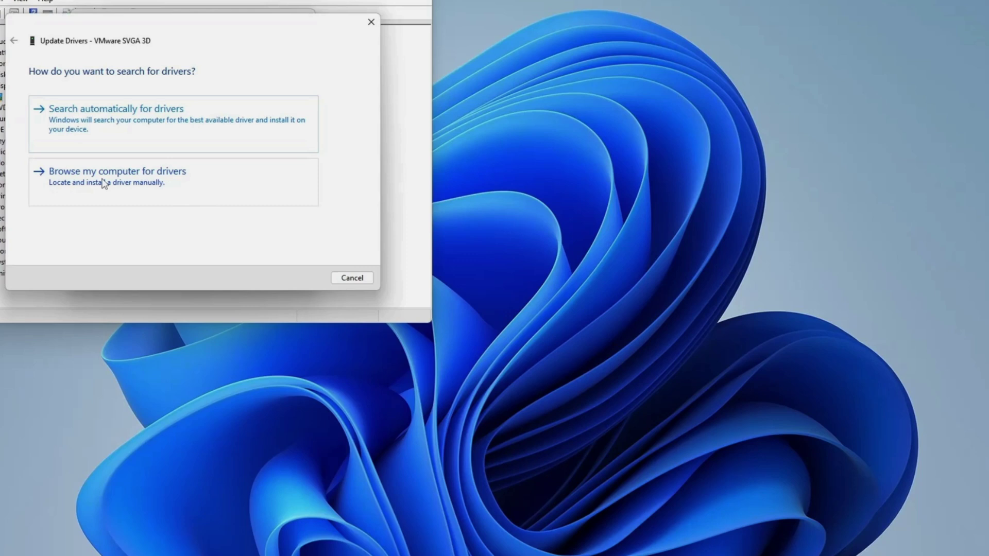
# Choose manual driver search, browse to Downloads > HPPAVILION GARPHICS, then cancel the folder picker
pyautogui.click(147, 183)
pyautogui.click(295, 120)
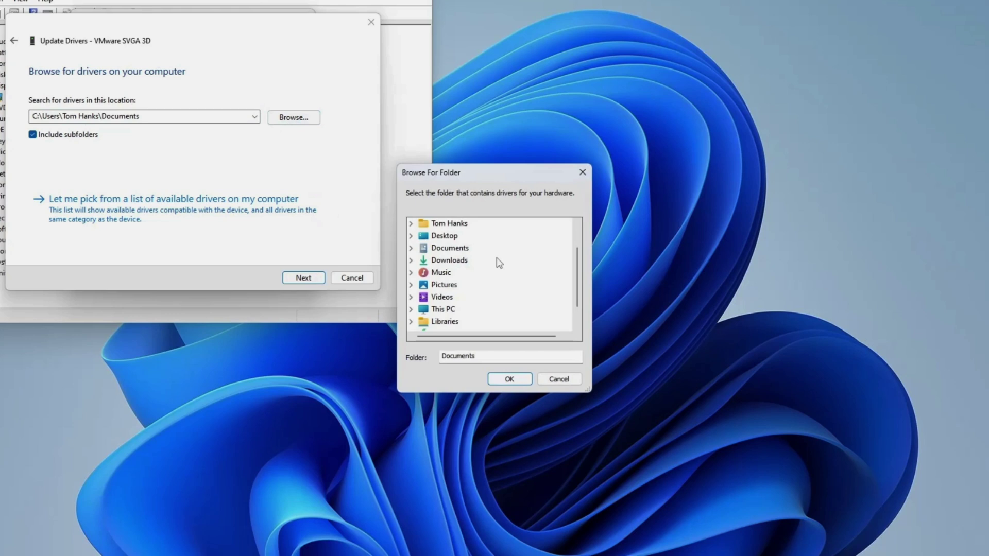
pyautogui.scroll(1, 499, 263)
pyautogui.doubleClick(449, 260)
pyautogui.scroll(-1, 518, 278)
pyautogui.scroll(1, 518, 277)
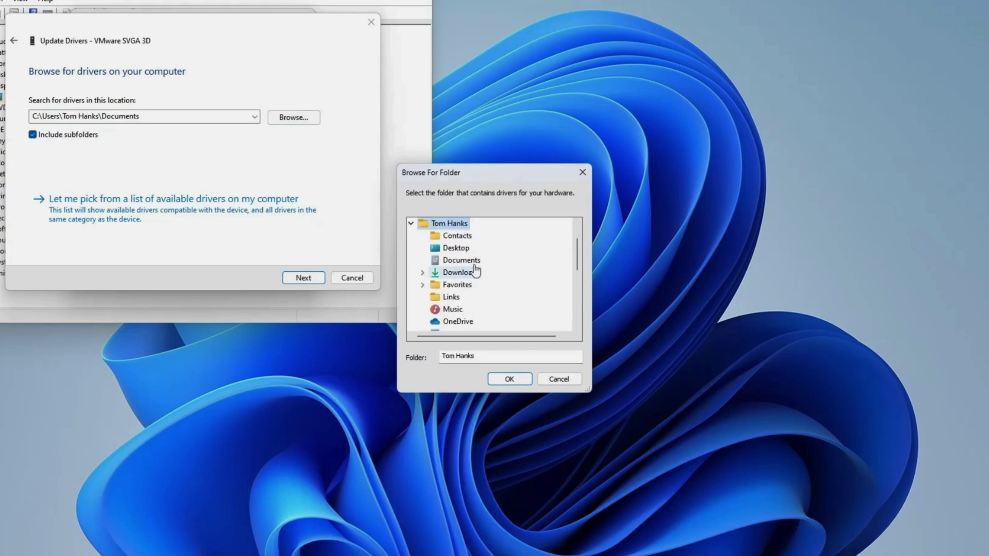
pyautogui.doubleClick(470, 273)
pyautogui.scroll(-1, 521, 280)
pyautogui.doubleClick(518, 275)
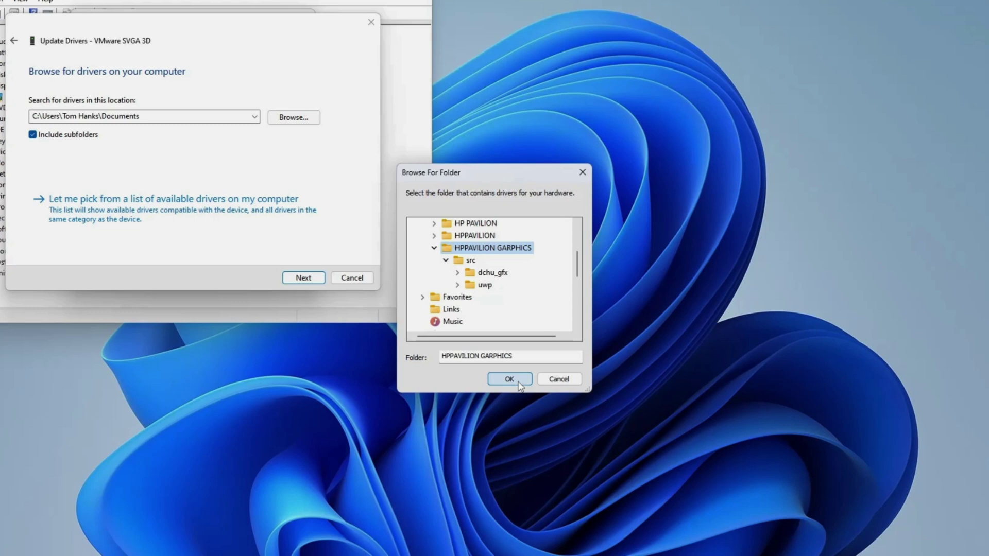
pyautogui.click(557, 382)
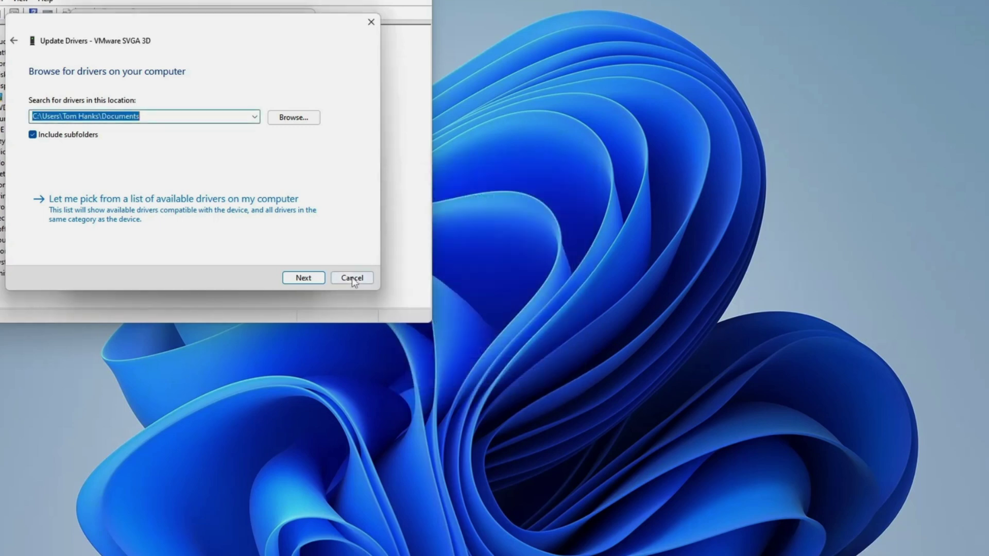
# Cancel the Update Drivers wizard and close the VMware SVGA 3D Properties dialog
pyautogui.click(354, 278)
pyautogui.click(287, 274)
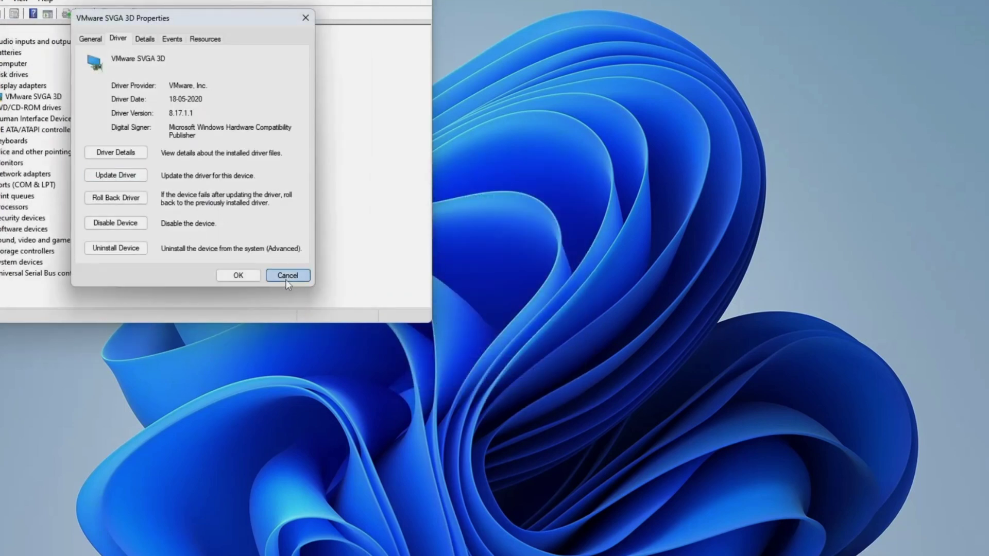